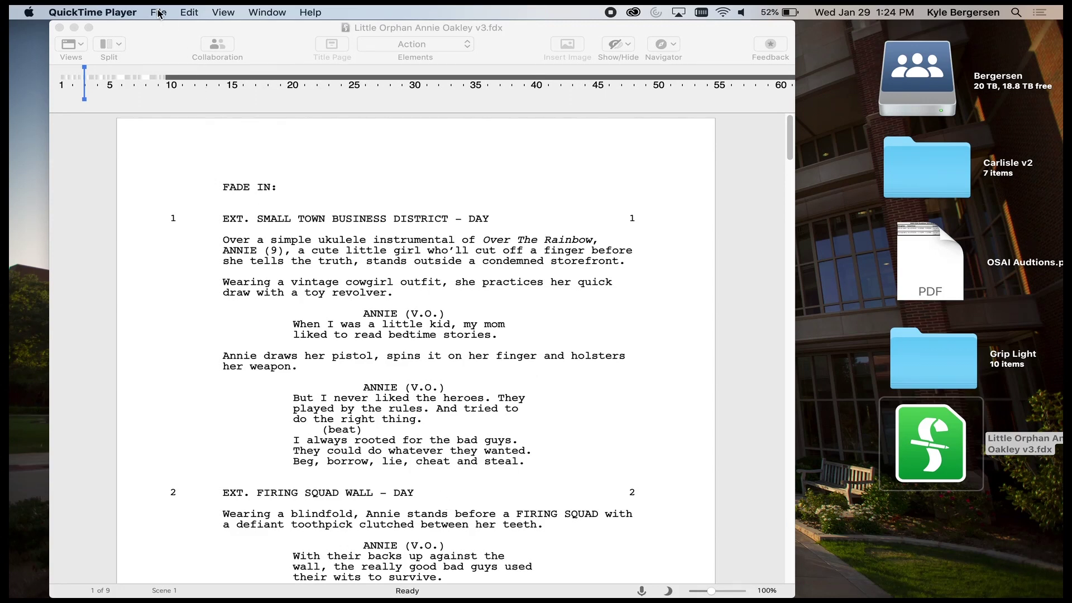
# Bring the Final Draft window with Little Orphan Annie Oakley v3.fdx to the front.
pyautogui.click(210, 132)
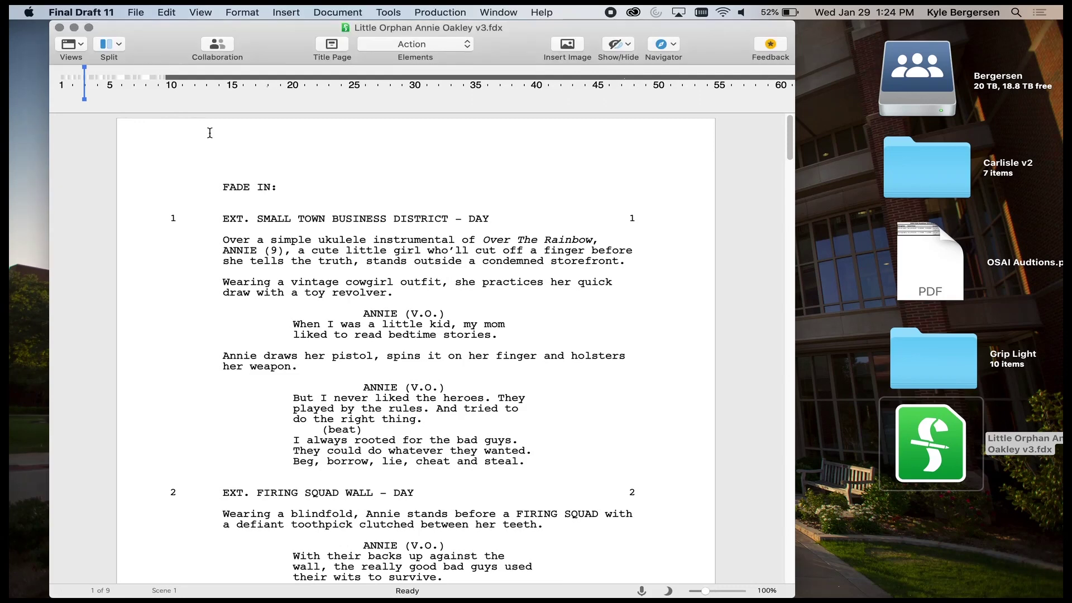
# Export the script to the Desktop as Scheduling Export (*.sex), Little Orphan Annie Oakley v3.sex.
pyautogui.click(139, 13)
pyautogui.moveTo(170, 138)
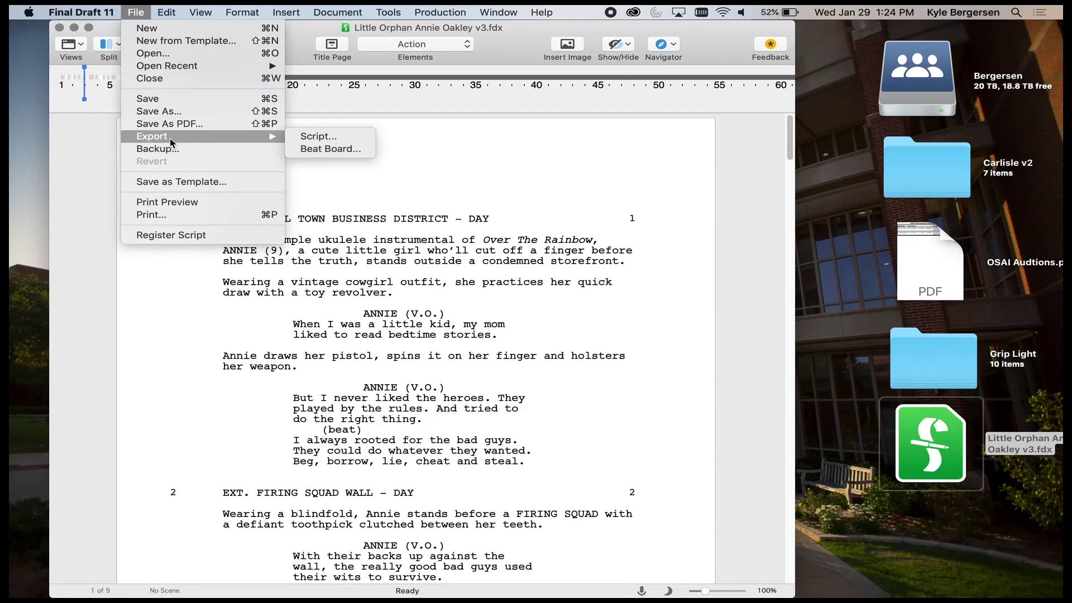
pyautogui.click(328, 136)
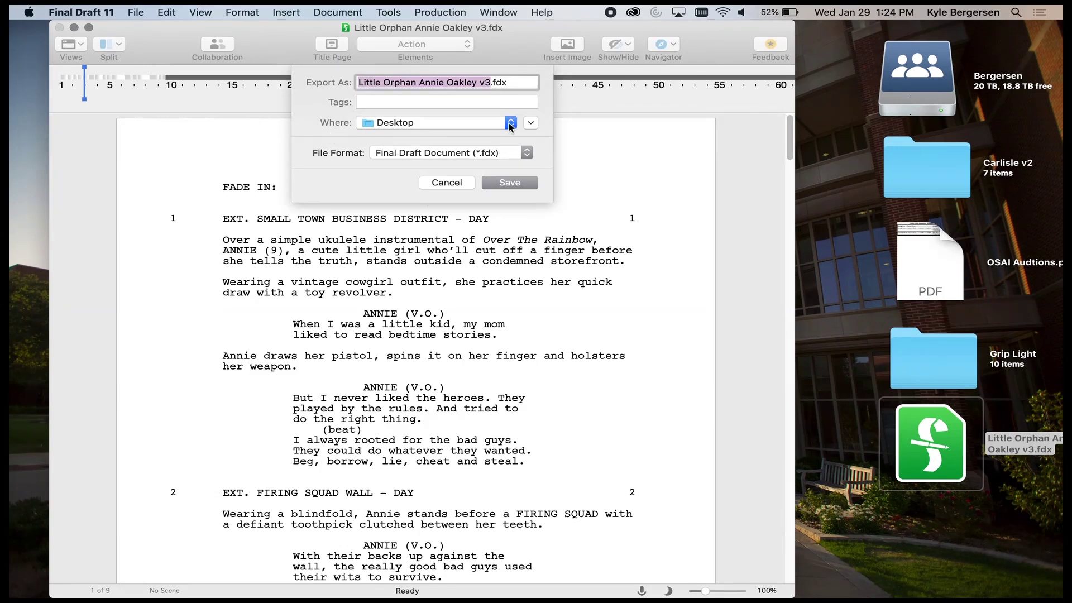
pyautogui.click(527, 153)
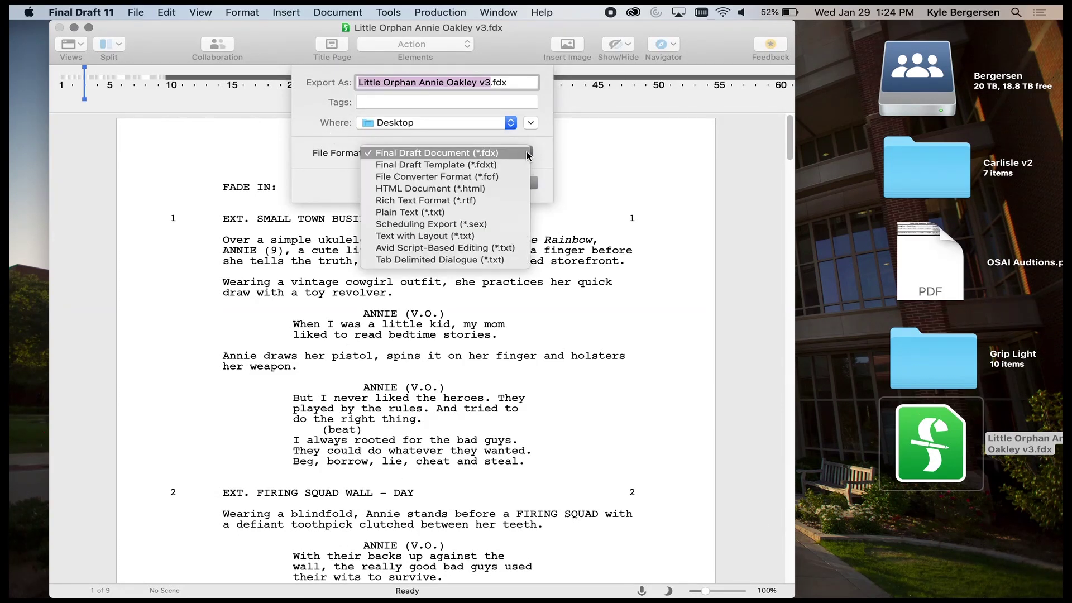
pyautogui.click(503, 229)
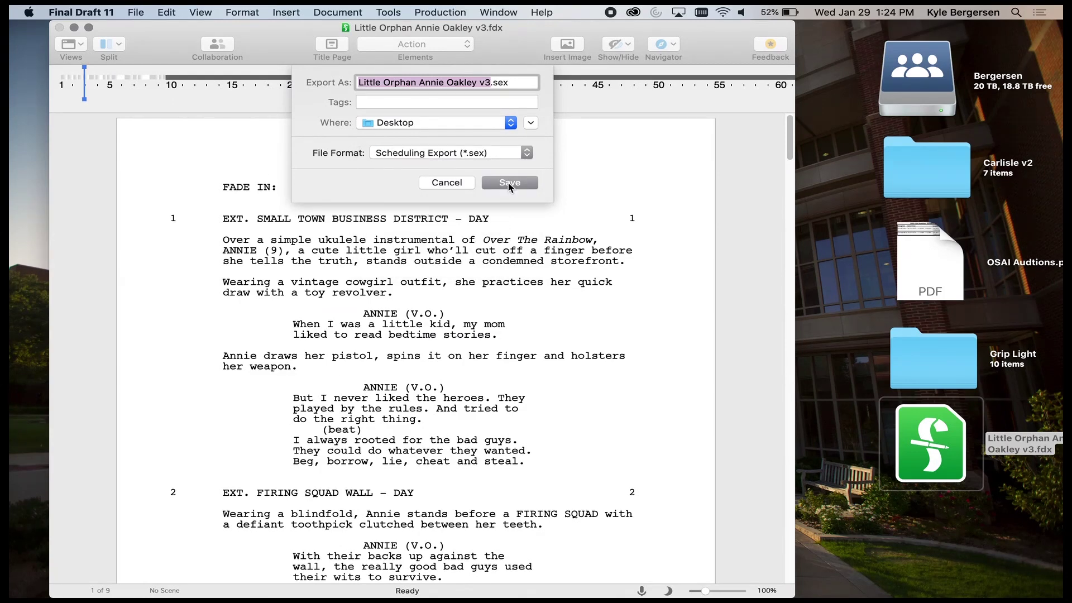
pyautogui.click(508, 182)
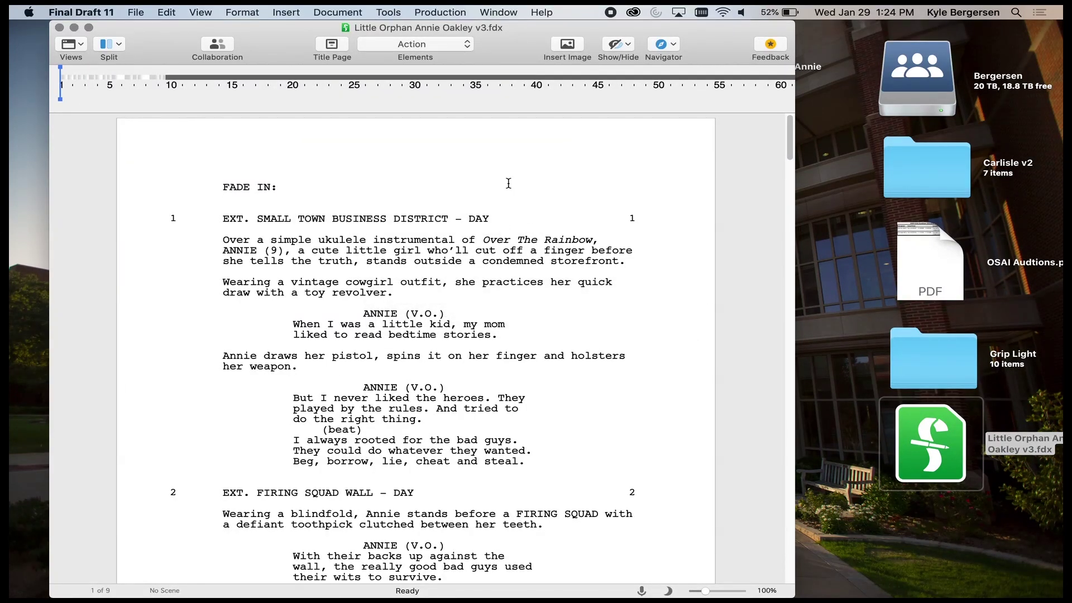
# Hide Final Draft, move the exported v3.sex file to an open Desktop spot, and launch Word.
pyautogui.press('super+h')
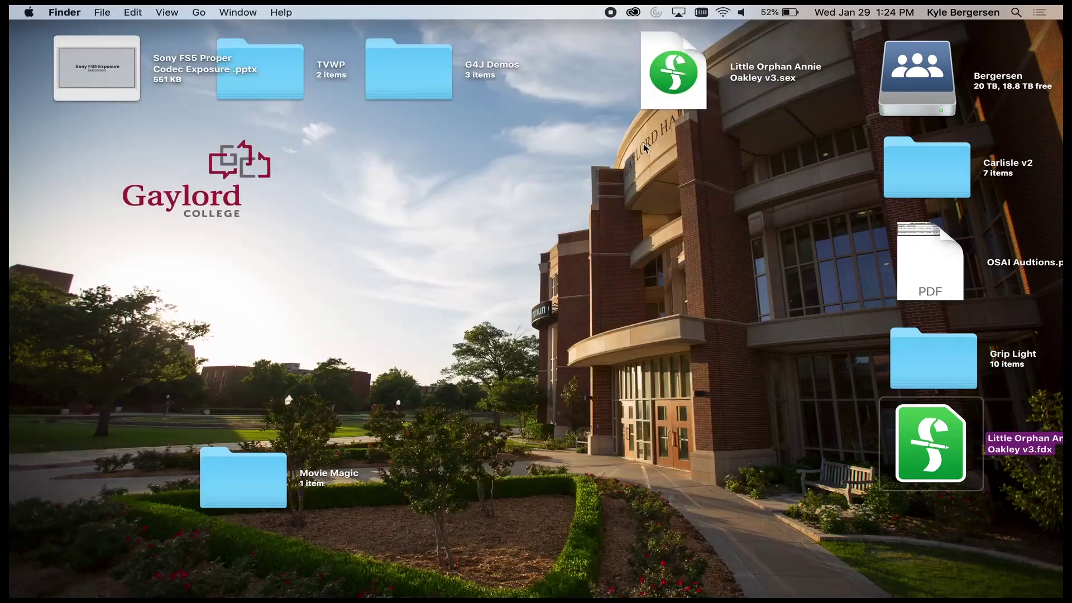
pyautogui.moveTo(656, 55); pyautogui.dragTo(702, 238)
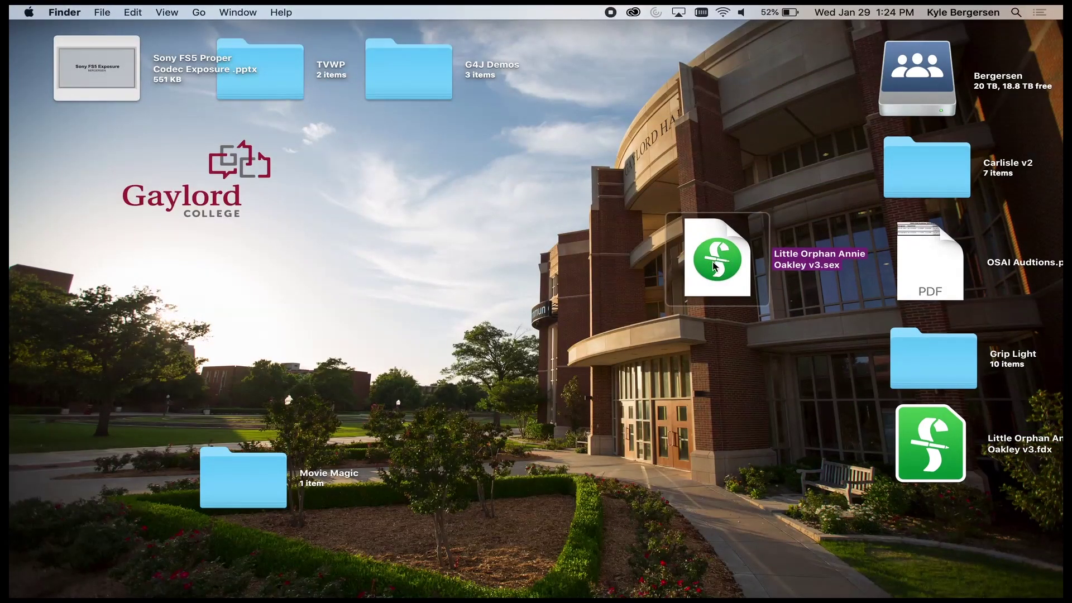
pyautogui.moveTo(14, 260)
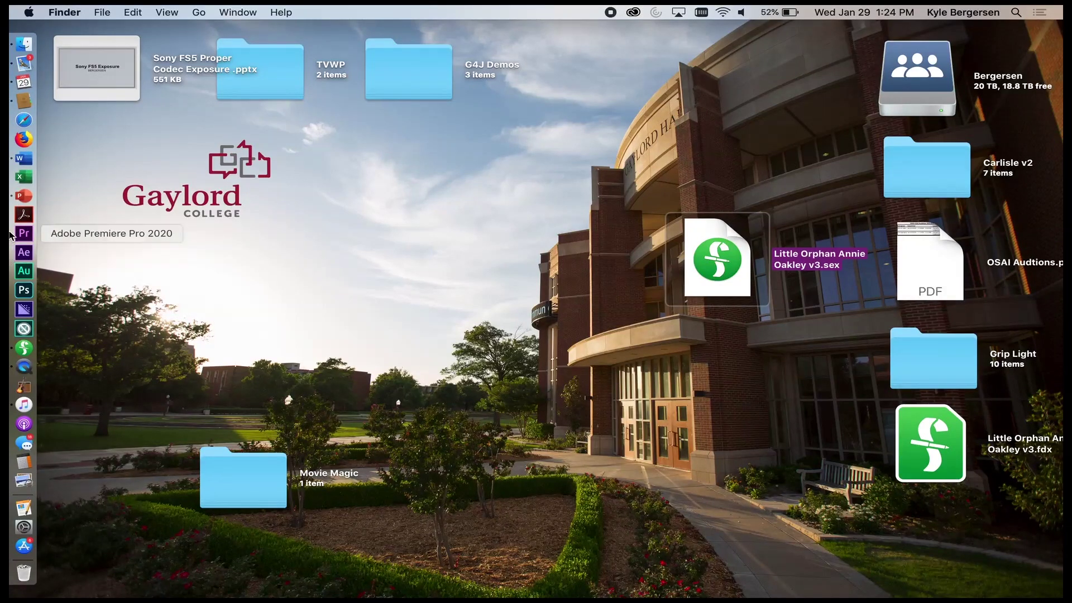
pyautogui.click(23, 158)
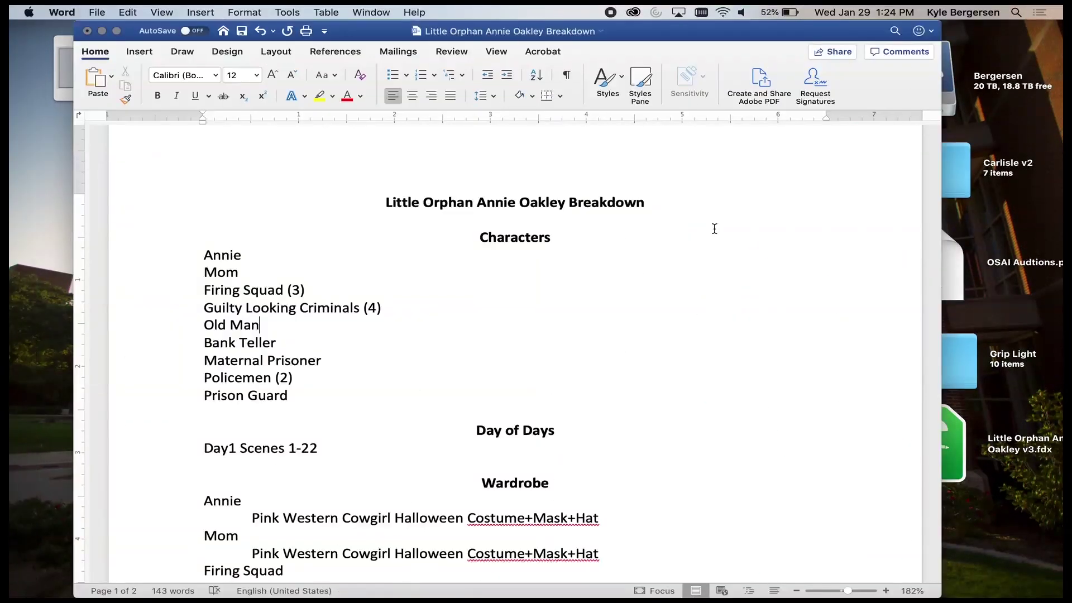
# Scroll the Breakdown document through the Characters, Wardrobe, Props and VFX sections to page 2's end.
pyautogui.scroll(-2, 703, 290)
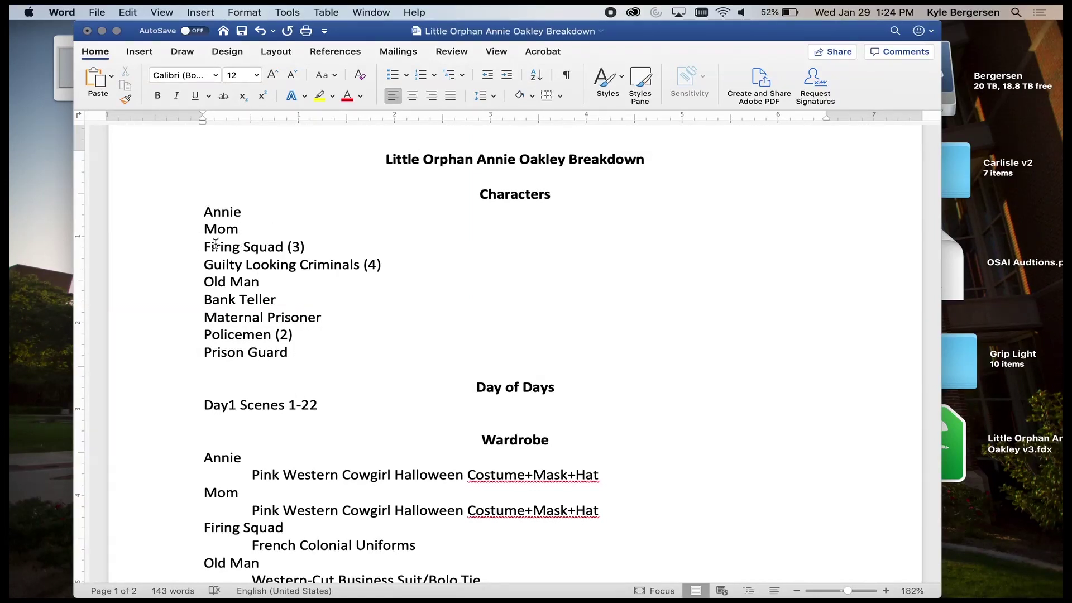
pyautogui.scroll(-5, 412, 352)
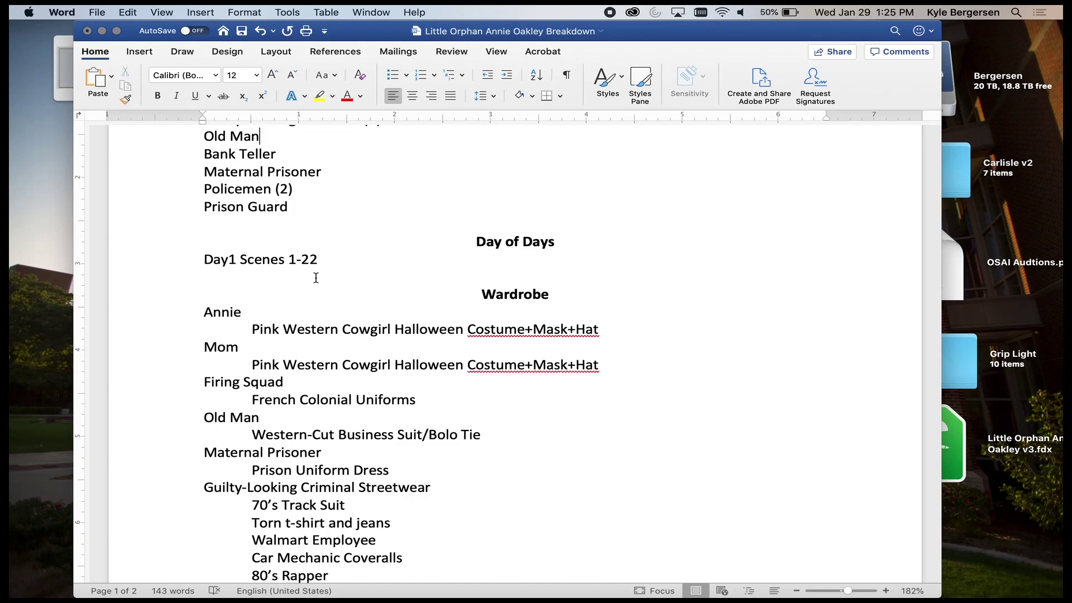
pyautogui.scroll(-3, 316, 278)
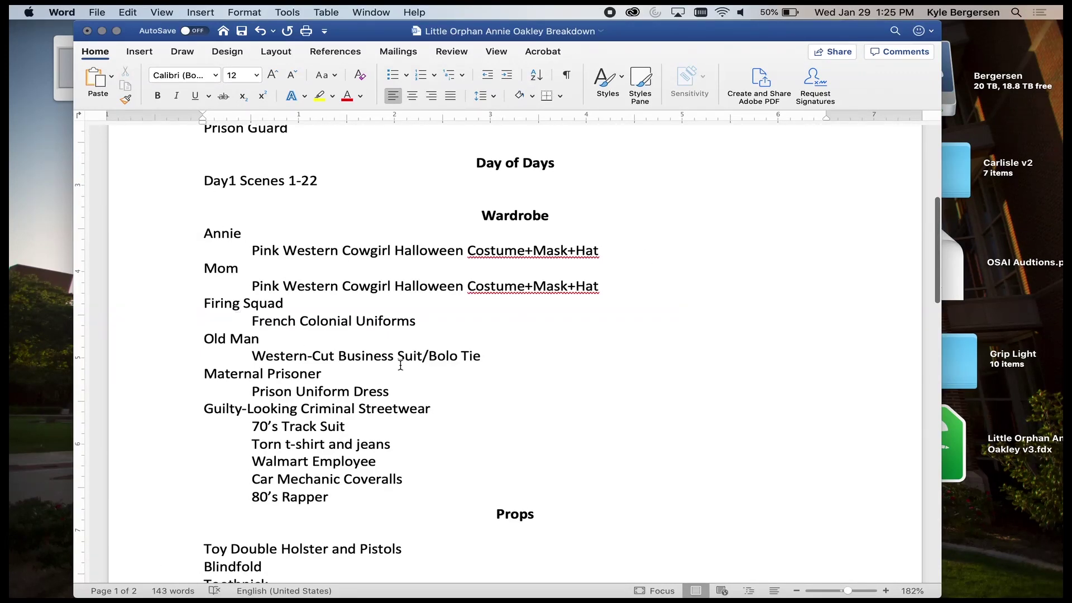
pyautogui.scroll(-5, 400, 365)
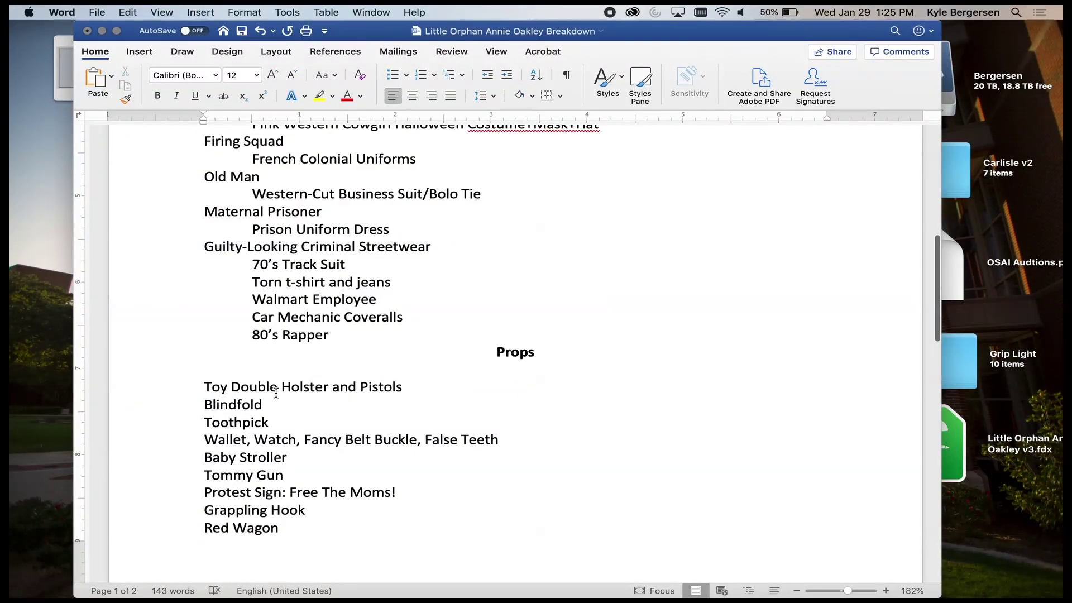
pyautogui.scroll(-3, 362, 506)
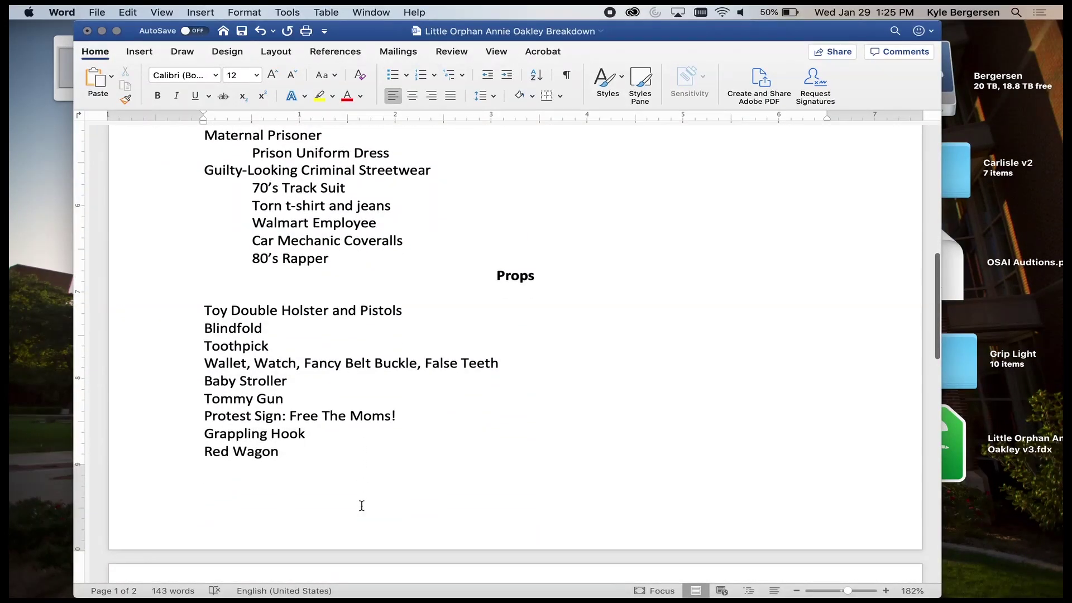
pyautogui.scroll(-12, 362, 506)
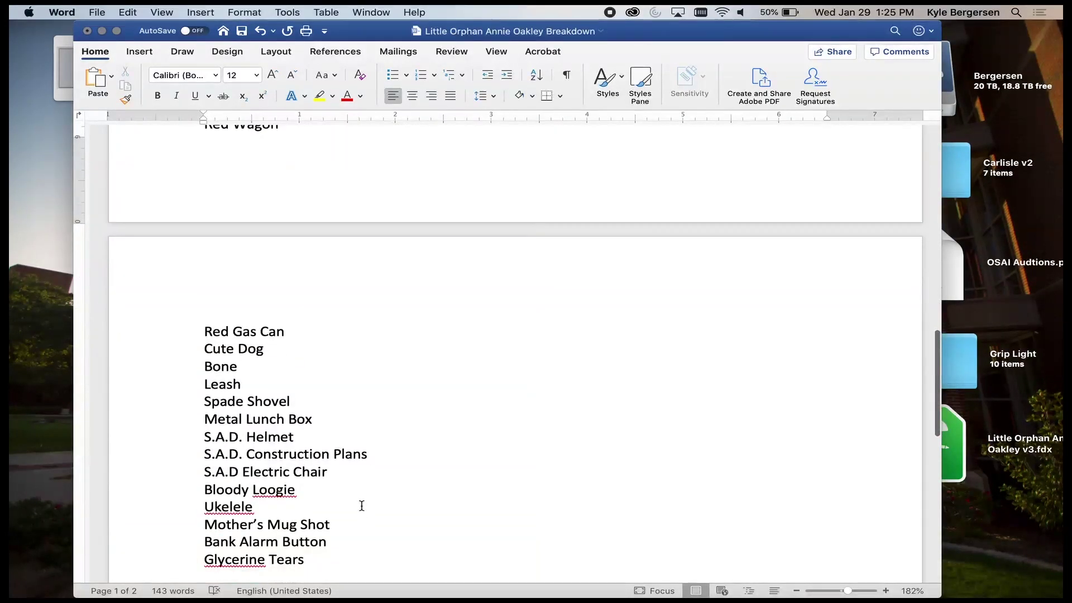
pyautogui.scroll(-7, 362, 506)
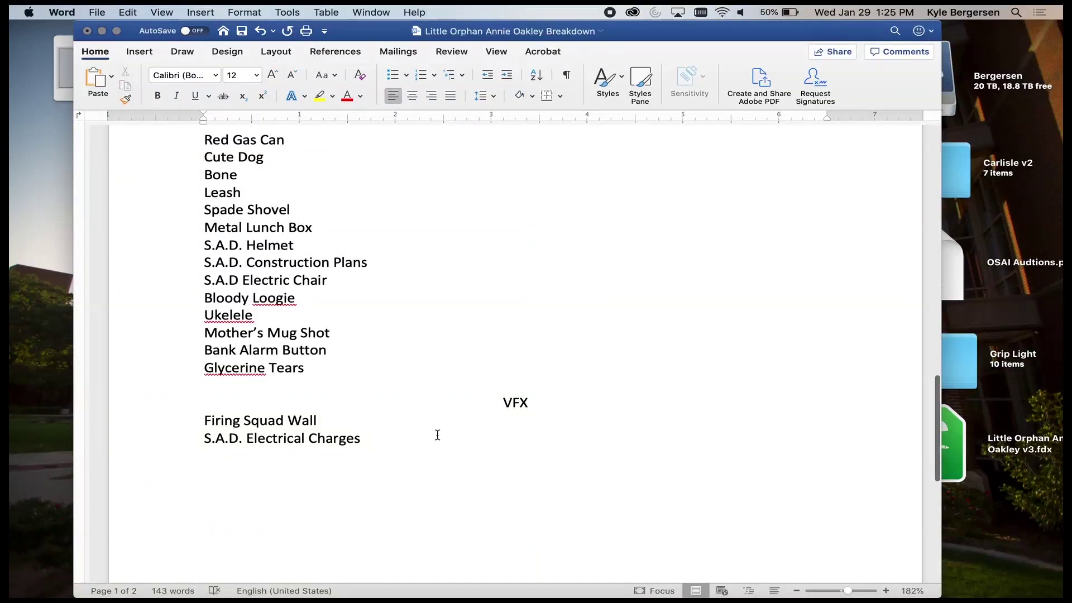
pyautogui.scroll(-2, 438, 435)
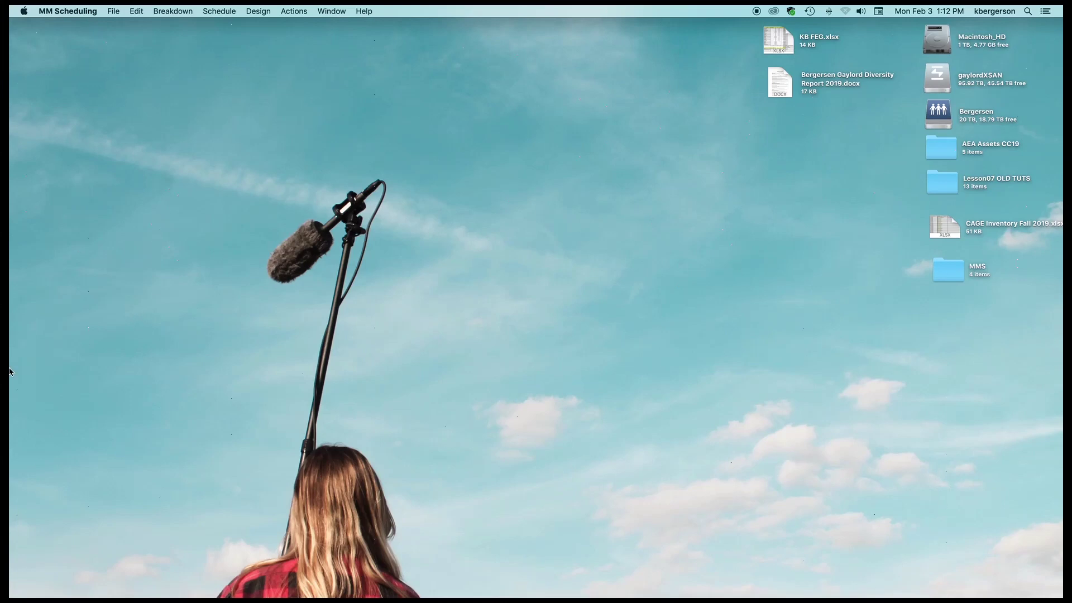
pyautogui.moveTo(10, 371)
# Create a new schedule from Default Template.mst in the Templates folder.
pyautogui.click(113, 11)
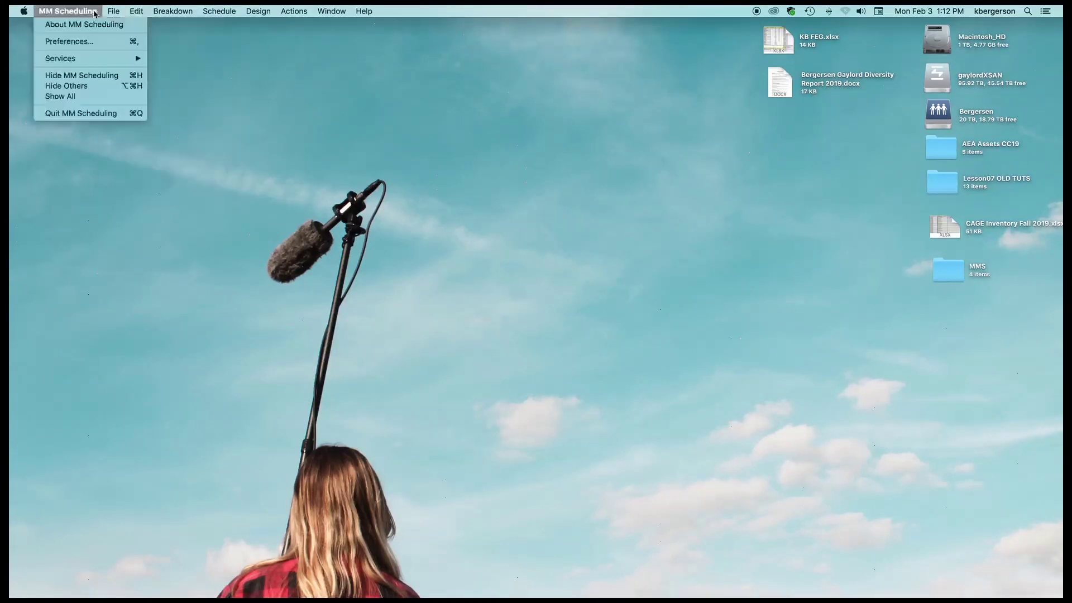
pyautogui.moveTo(112, 11)
pyautogui.click(123, 26)
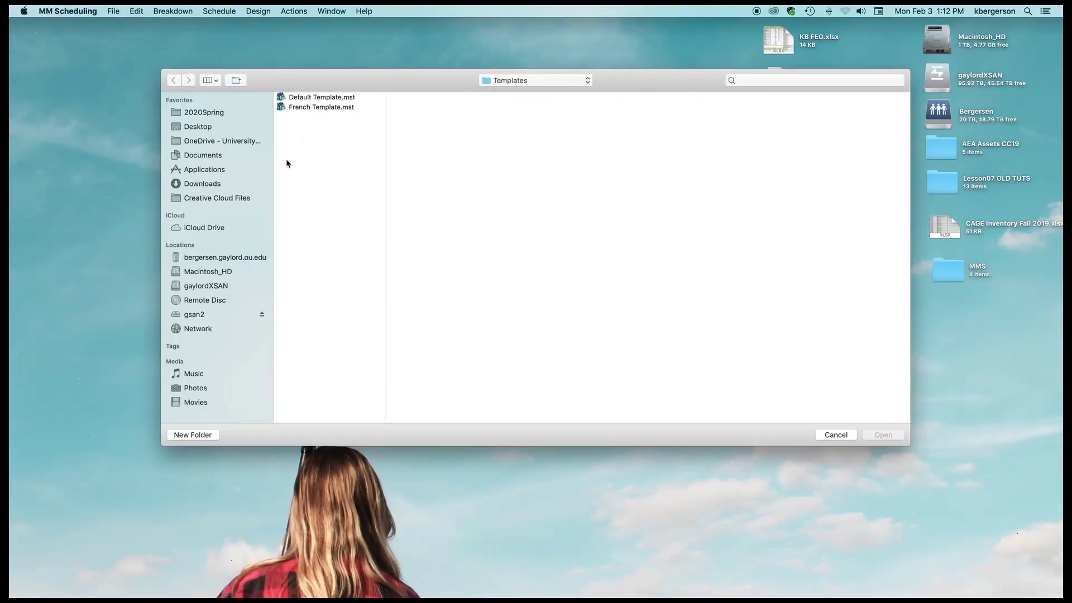
pyautogui.click(311, 99)
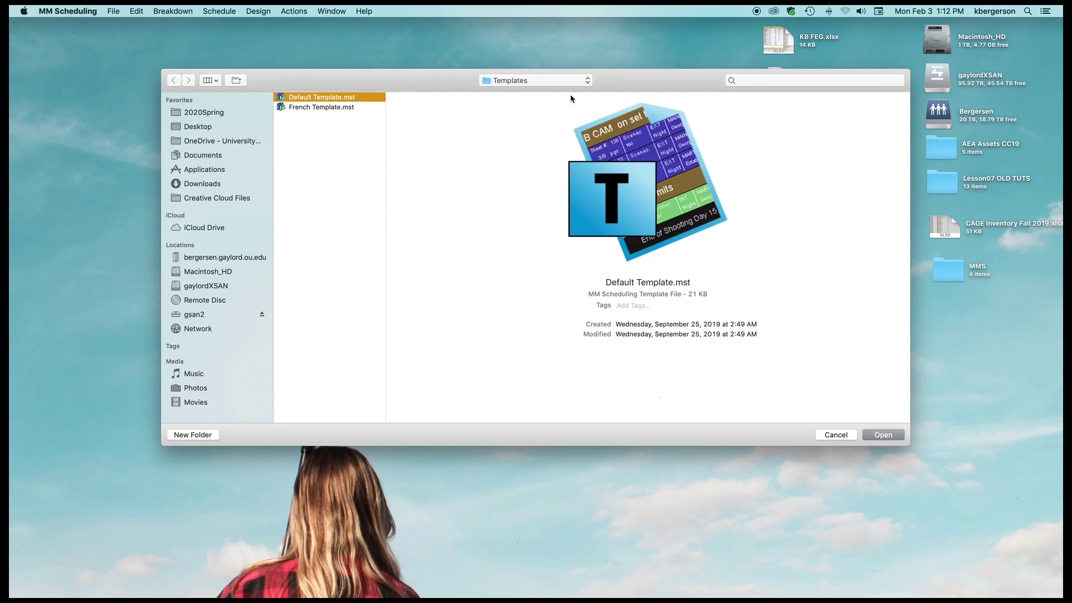
pyautogui.click(589, 81)
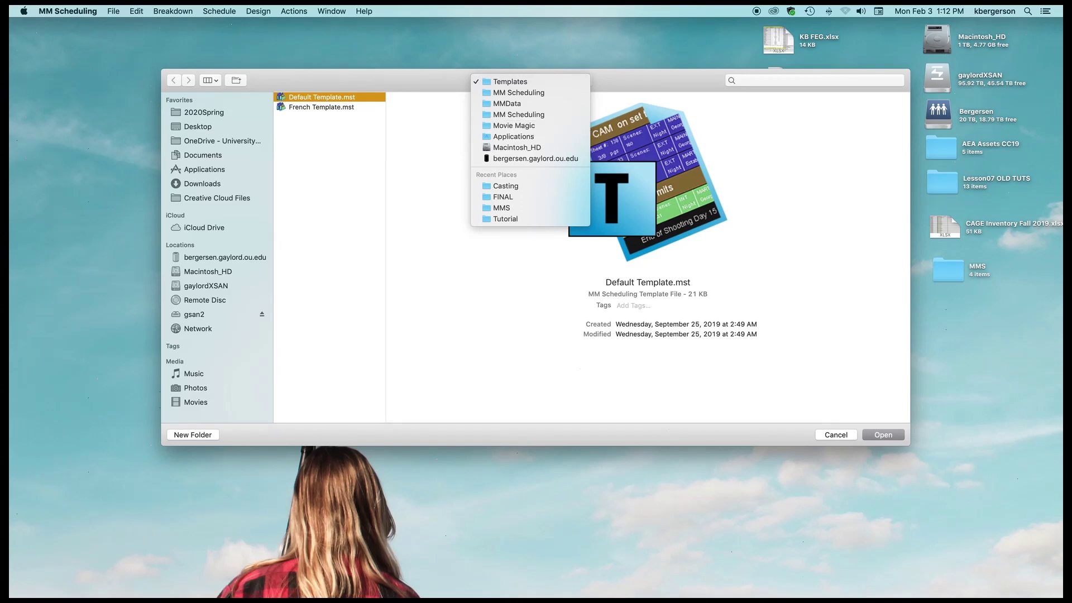
pyautogui.press('Escape')
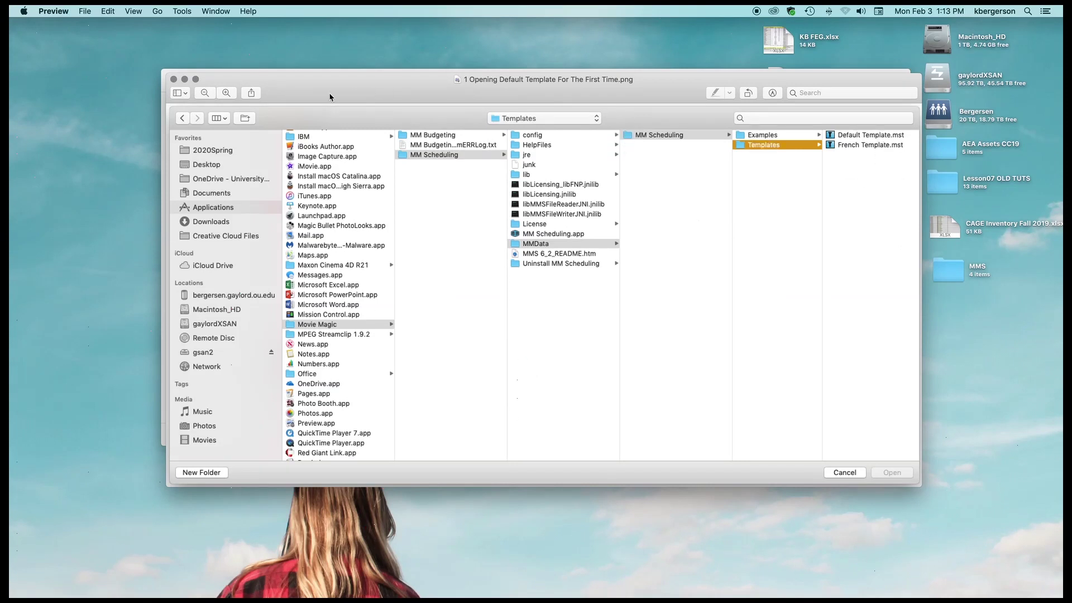
pyautogui.click(173, 80)
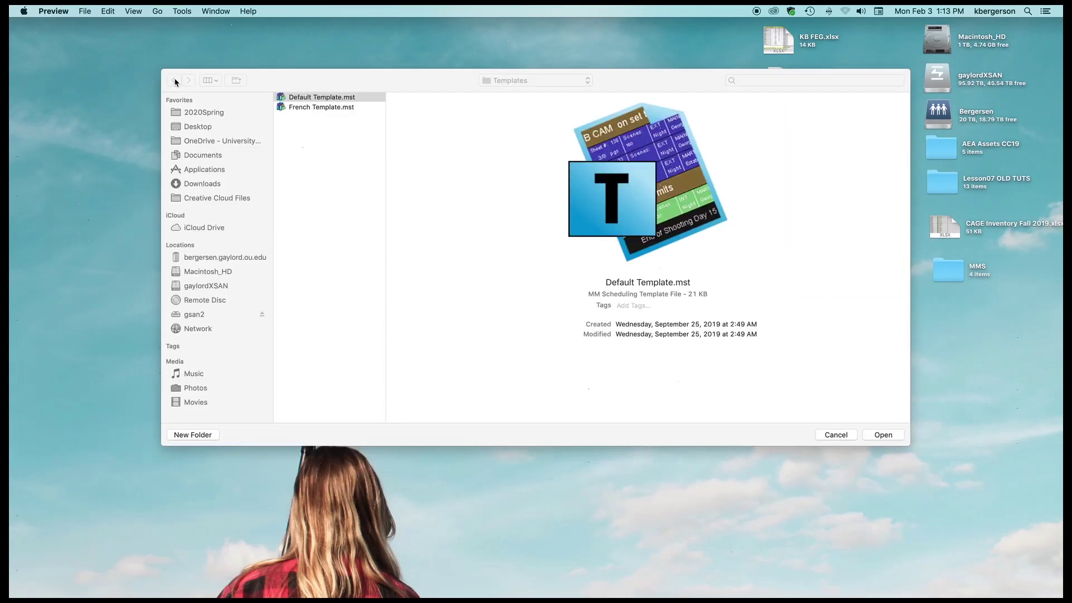
pyautogui.click(311, 99)
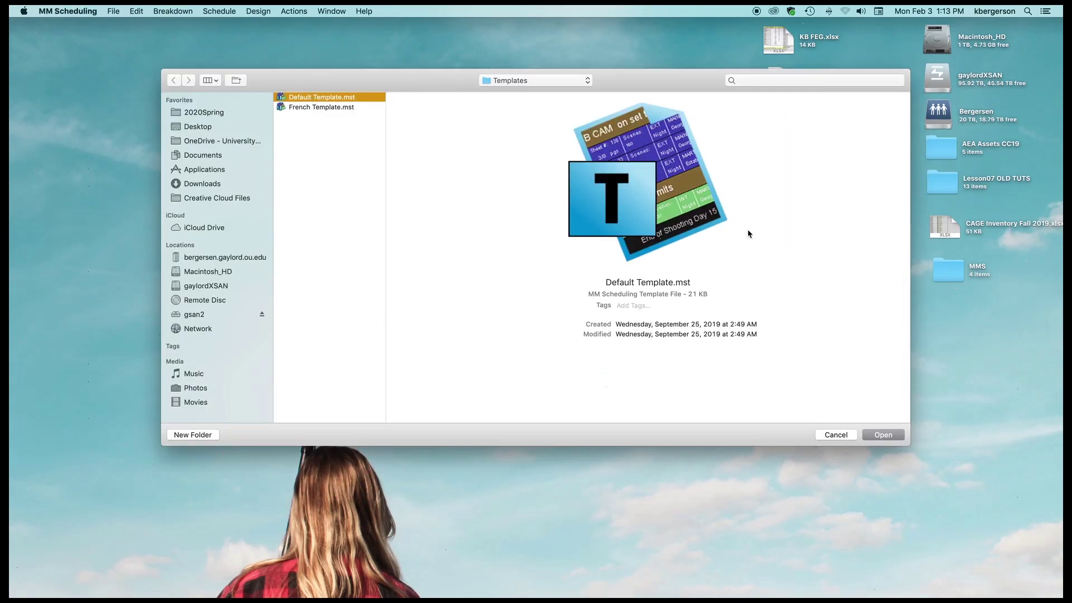
pyautogui.click(885, 435)
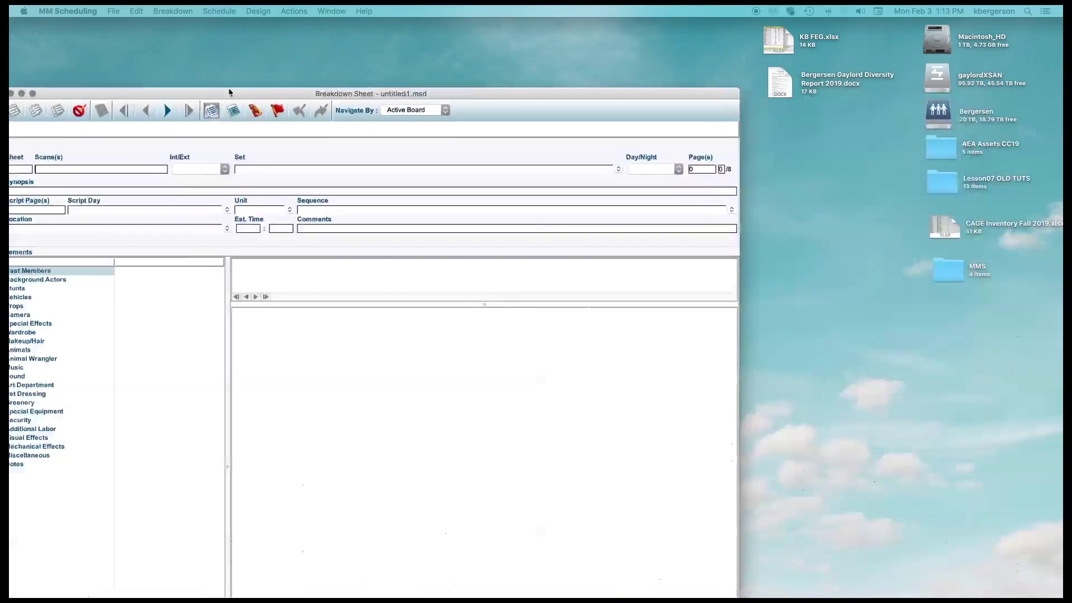
# Reposition the blank untitled1.msd Breakdown Sheet and park the MMS Script folder window at lower left.
pyautogui.moveTo(216, 92); pyautogui.dragTo(429, 22)
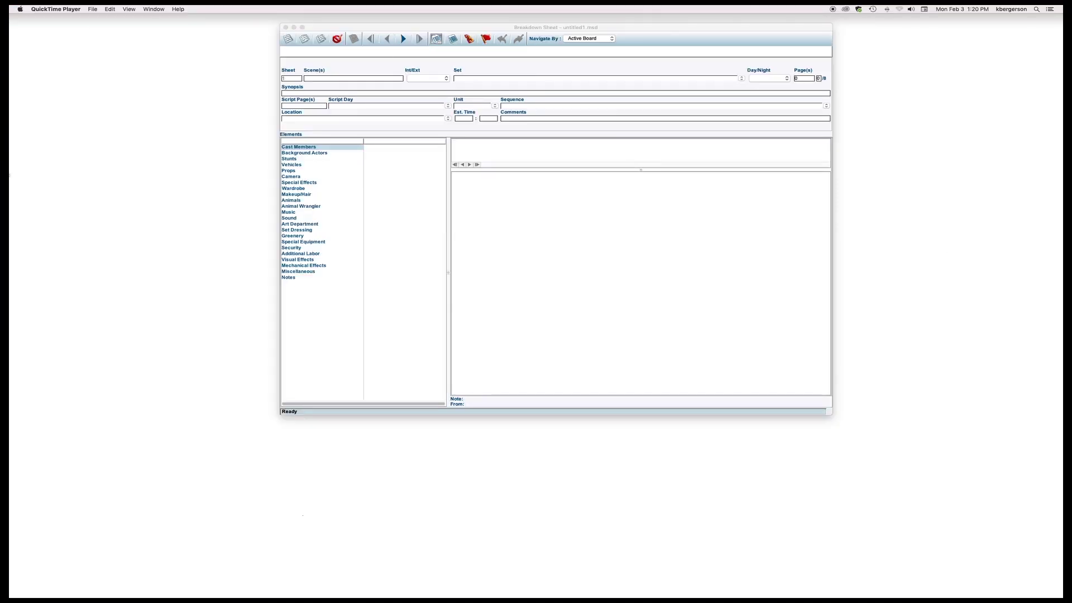
pyautogui.press('super+Tab')
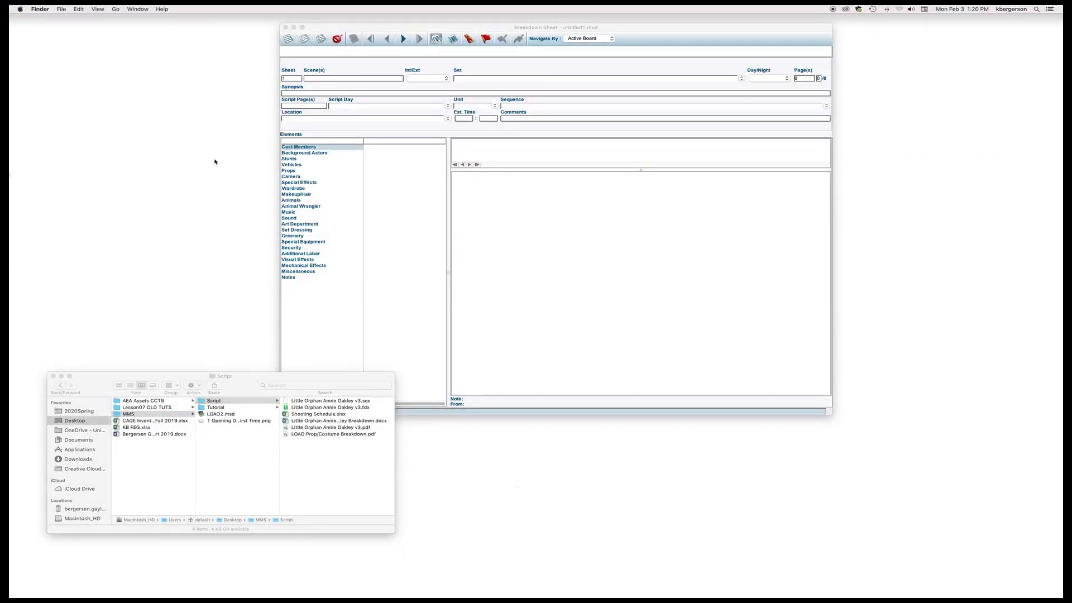
pyautogui.click(367, 28)
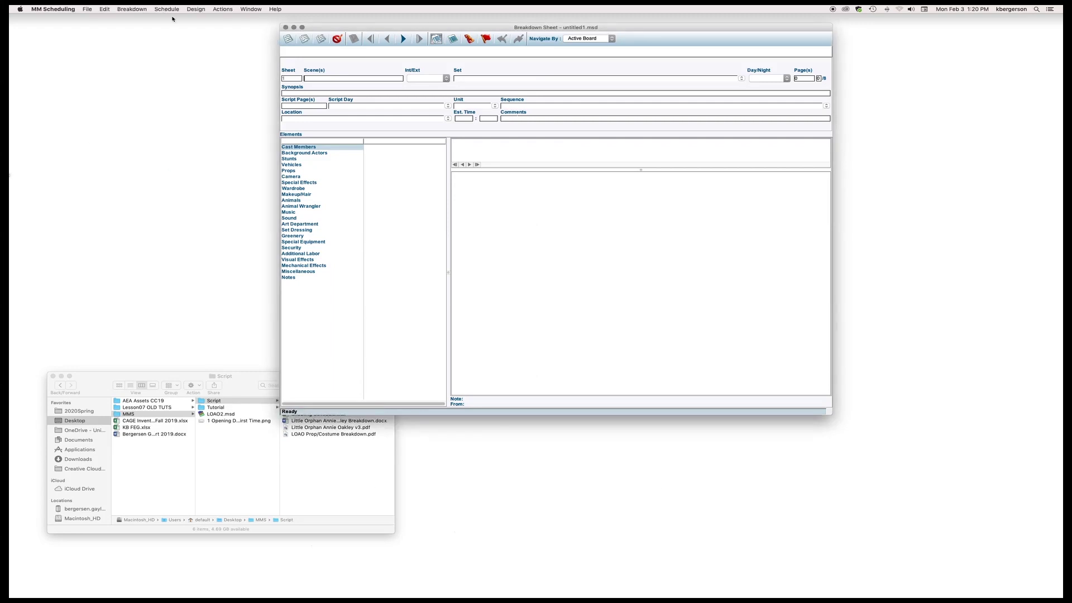
pyautogui.moveTo(163, 376); pyautogui.dragTo(145, 418)
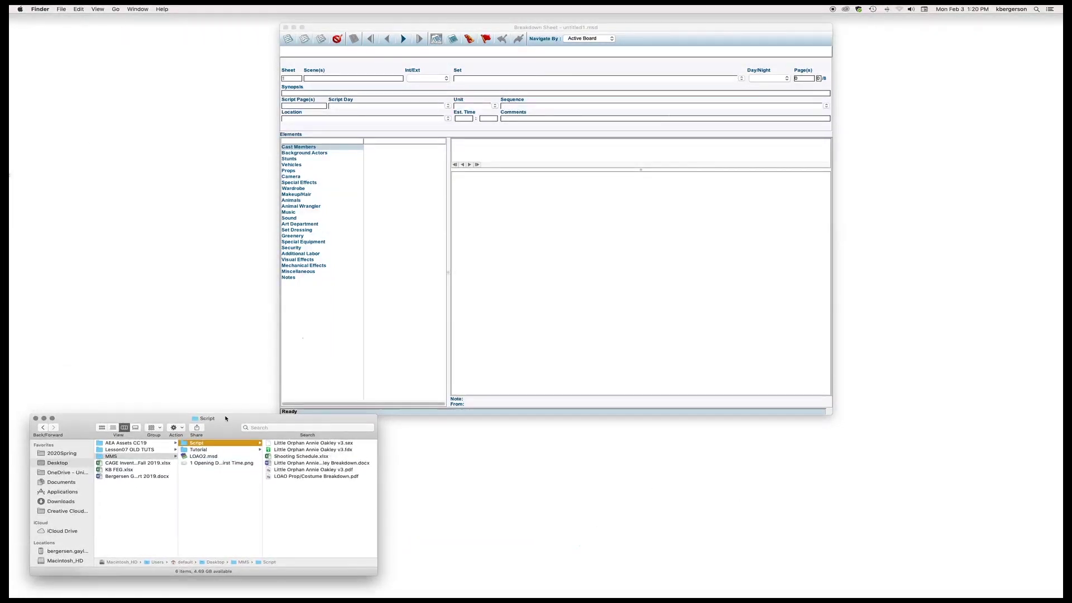
pyautogui.moveTo(228, 422); pyautogui.dragTo(233, 422)
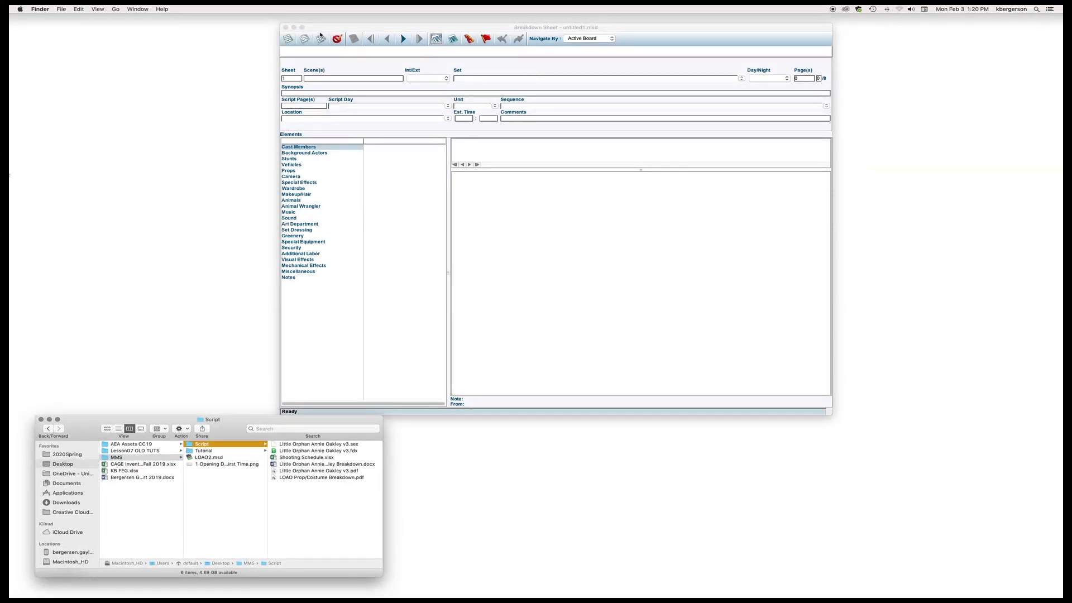
pyautogui.click(367, 28)
# Import Little Orphan Annie Oakley v3.sex from Desktop > MMS > Script, adding its elements.
pyautogui.click(84, 9)
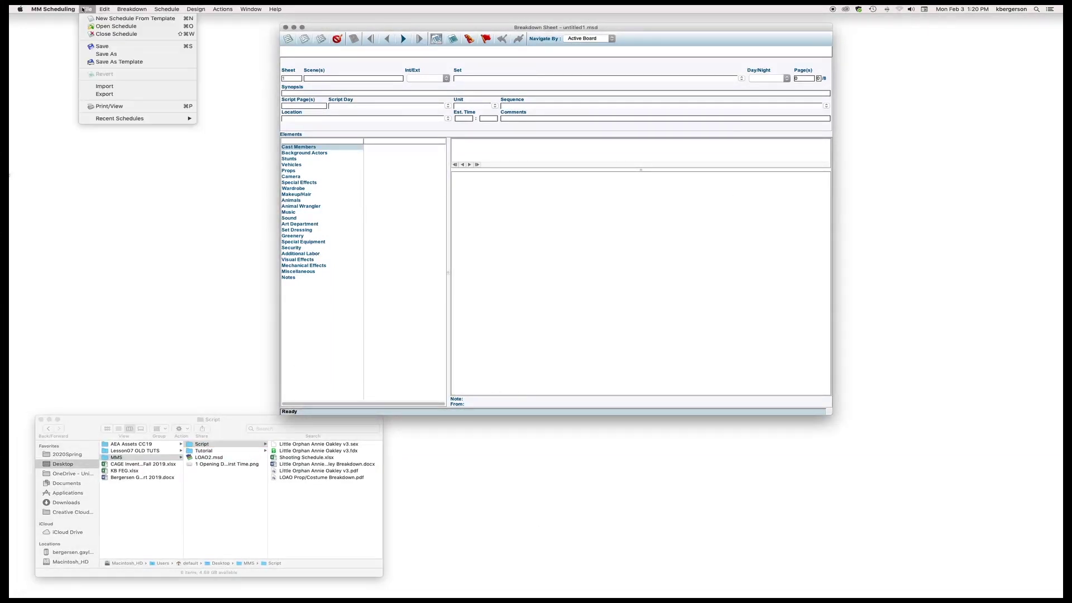
pyautogui.click(102, 87)
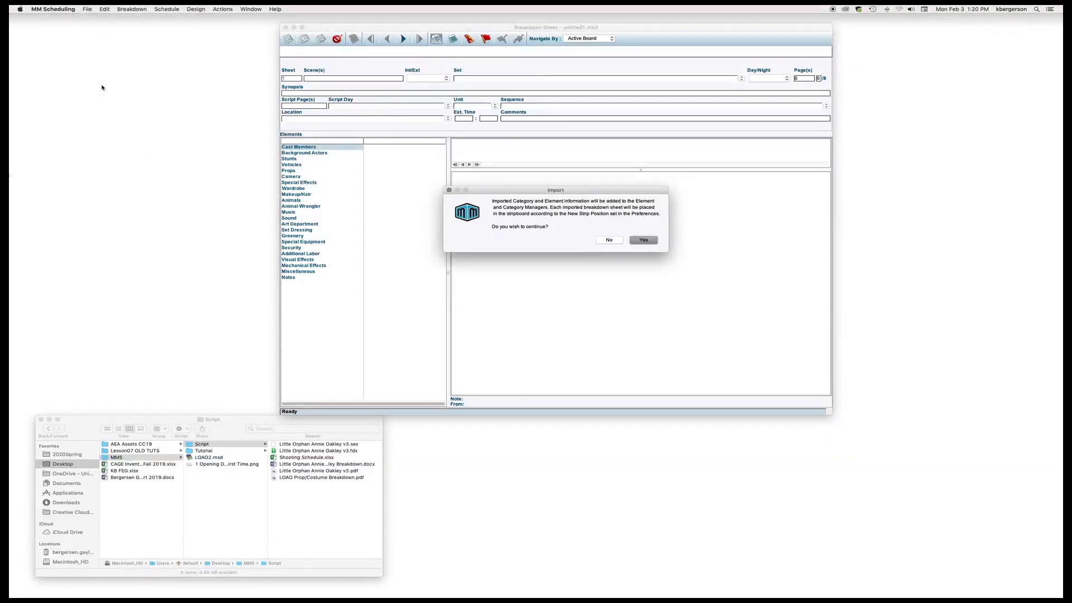
pyautogui.click(642, 242)
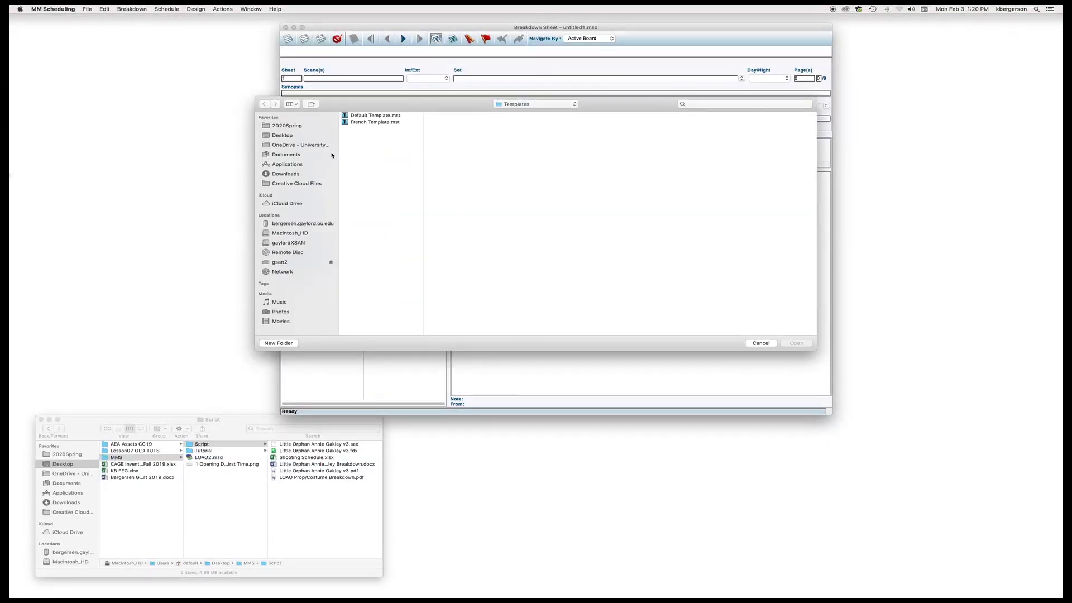
pyautogui.click(310, 136)
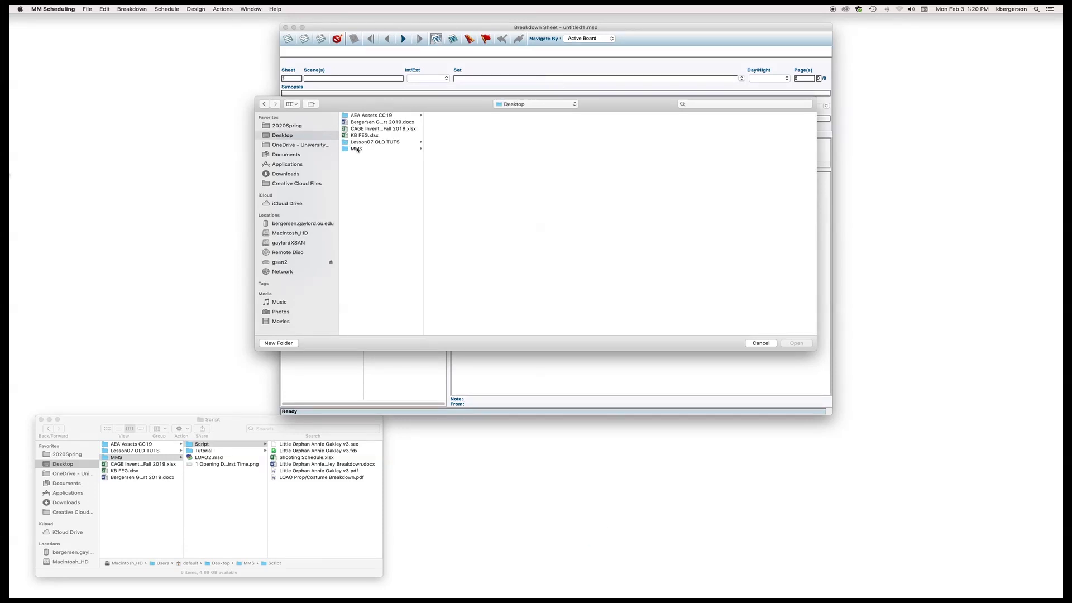
pyautogui.click(358, 149)
pyautogui.click(446, 129)
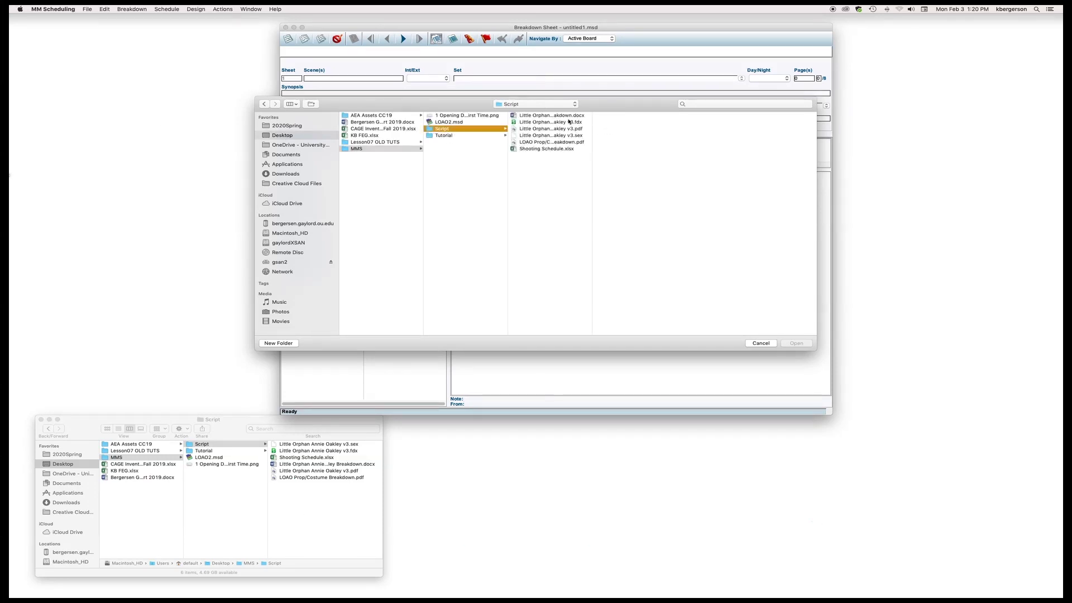
pyautogui.click(566, 135)
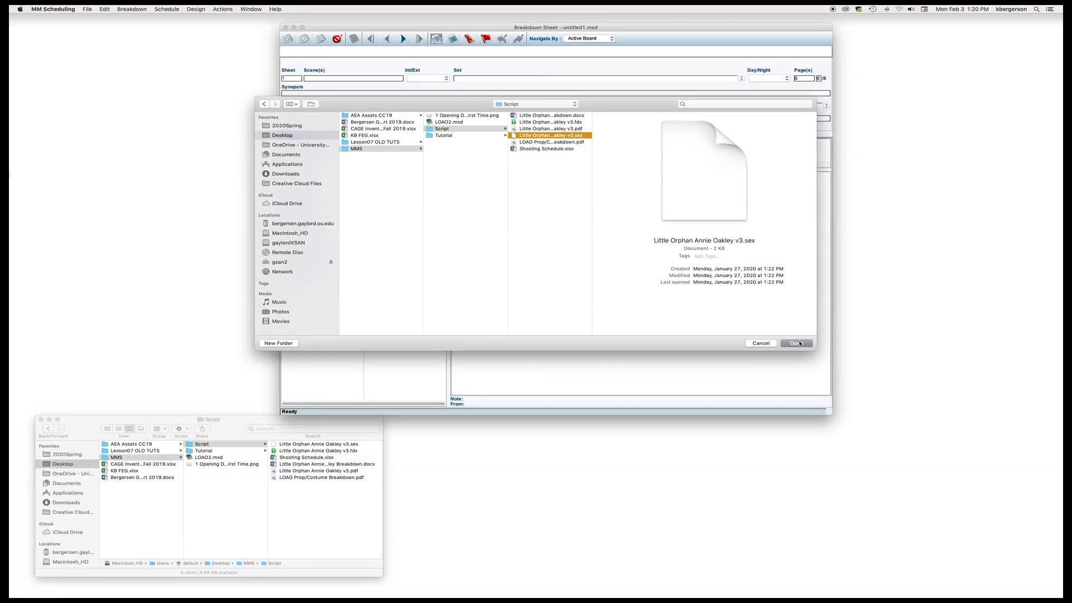
pyautogui.click(797, 344)
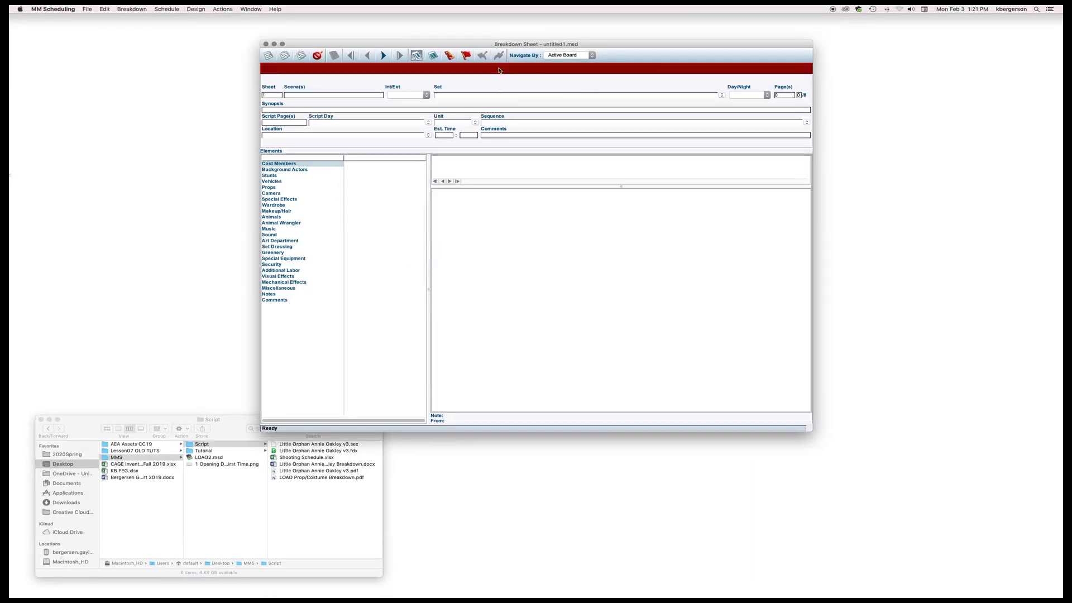
# Navigate by Sheet and step forward from SMALL TOWN BUSINESS DISTRICT to the women's prison sheet.
pyautogui.click(498, 70)
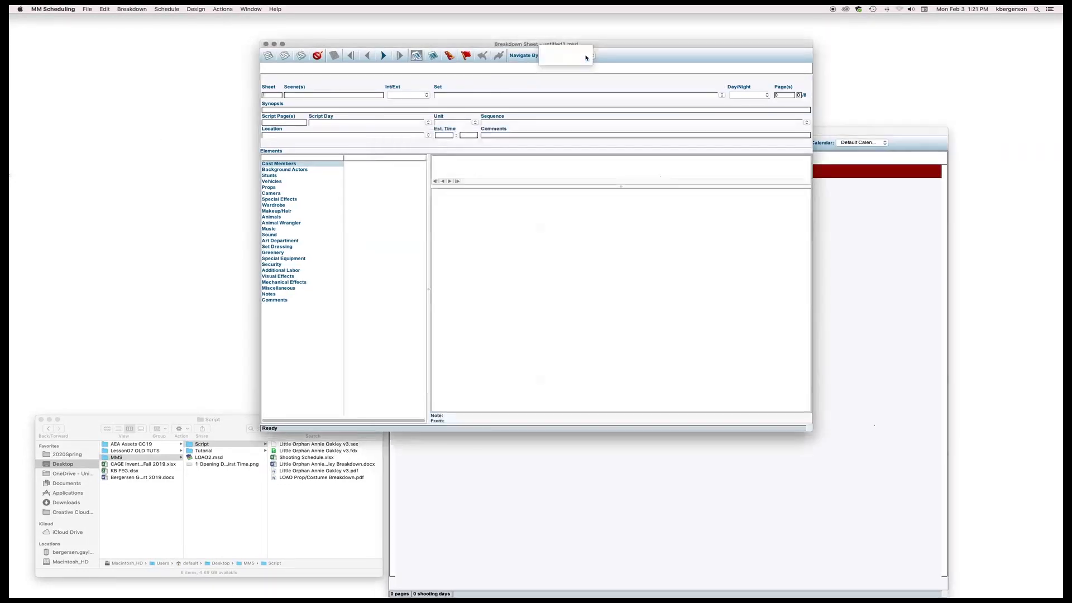
pyautogui.click(569, 54)
pyautogui.click(580, 53)
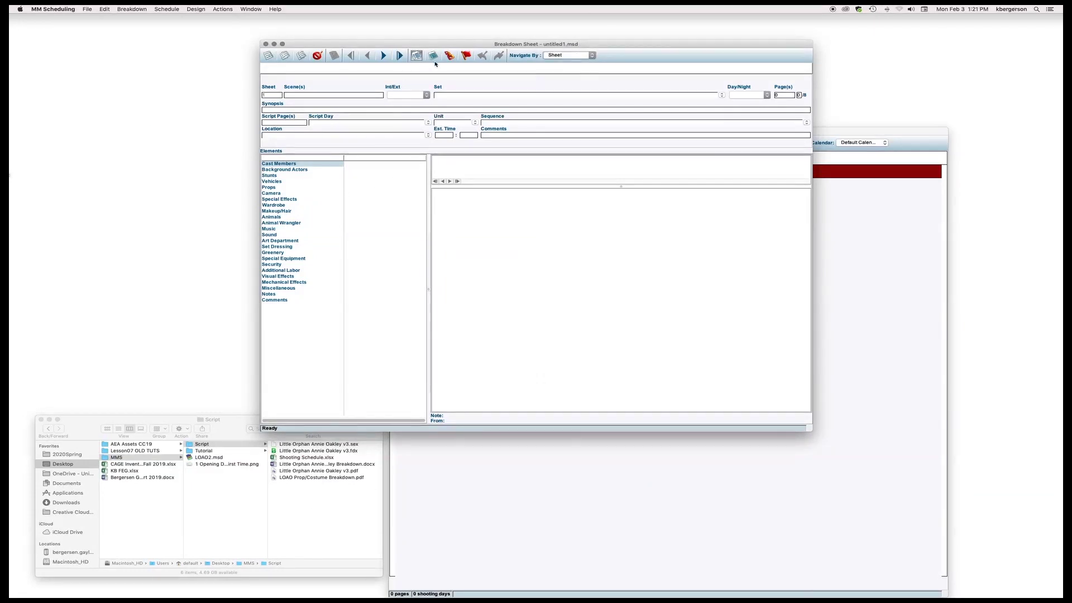
pyautogui.click(384, 56)
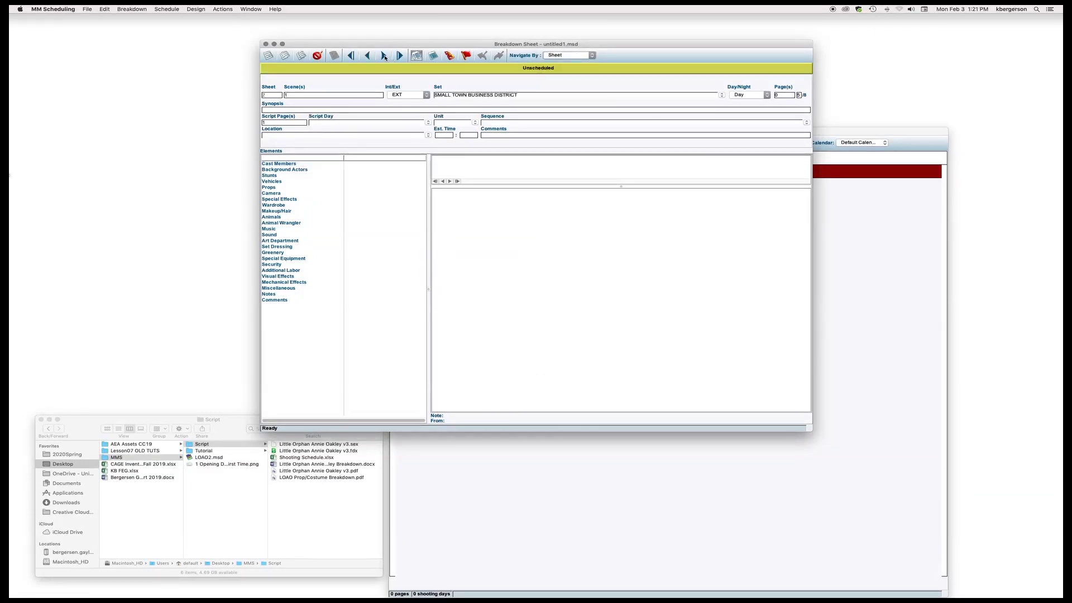
pyautogui.click(384, 57)
pyautogui.click(383, 56)
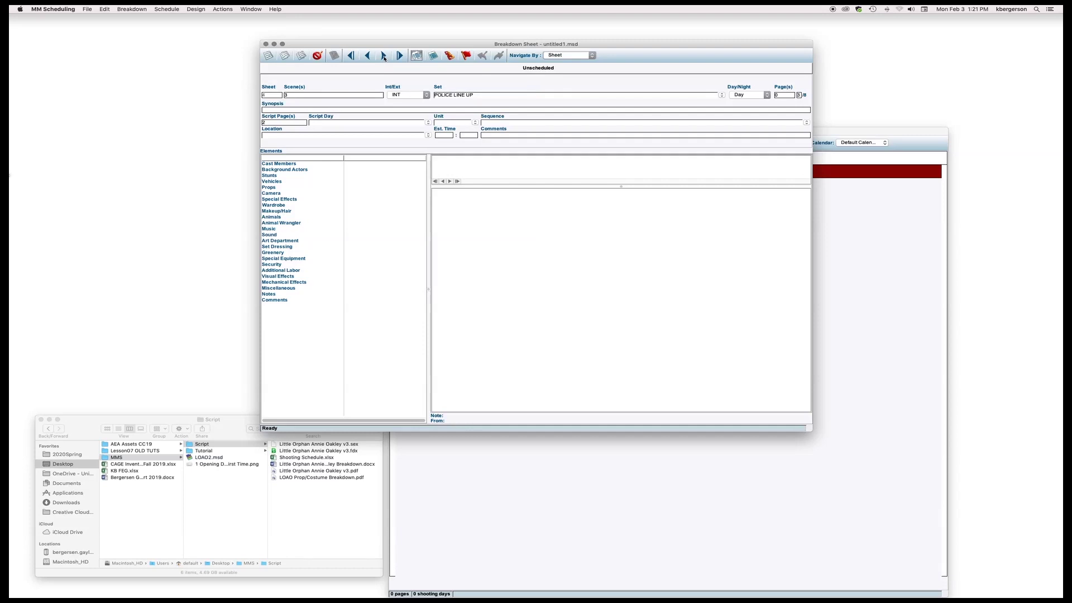
pyautogui.click(384, 57)
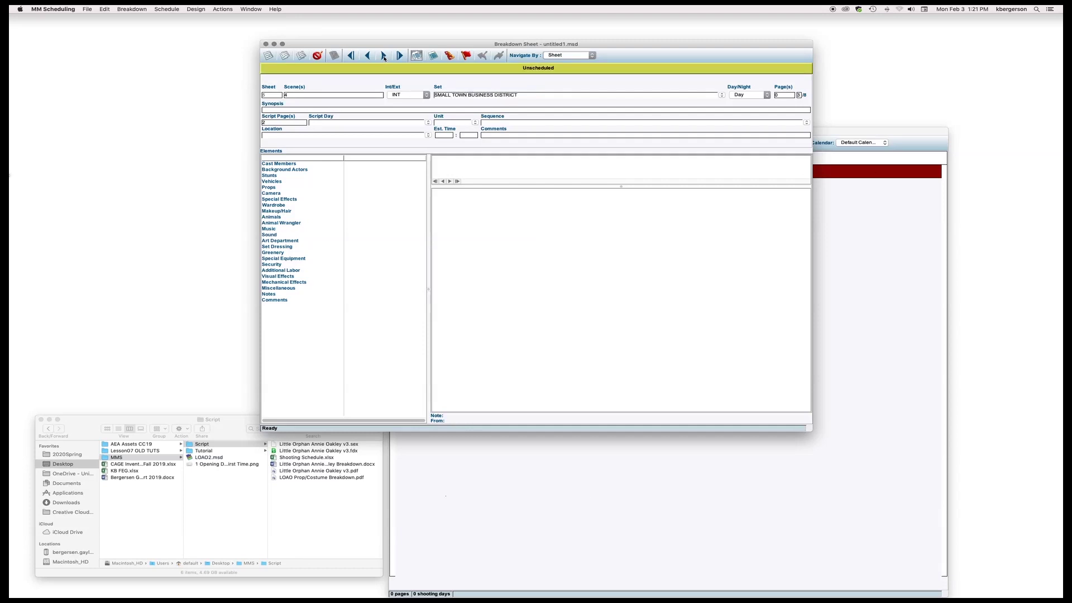
pyautogui.click(384, 56)
pyautogui.click(384, 57)
# Return to the blank Sheet 1, delete it, and move the Breakdown Sheet window up-left.
pyautogui.click(367, 56)
pyautogui.click(368, 57)
pyautogui.click(368, 56)
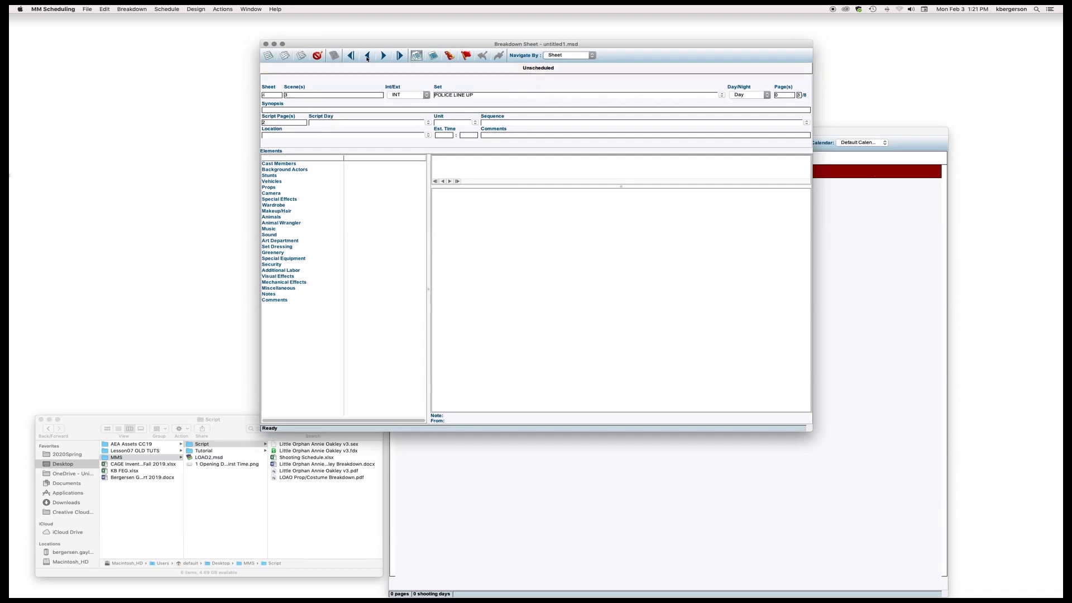
pyautogui.click(368, 57)
pyautogui.click(367, 56)
pyautogui.click(368, 56)
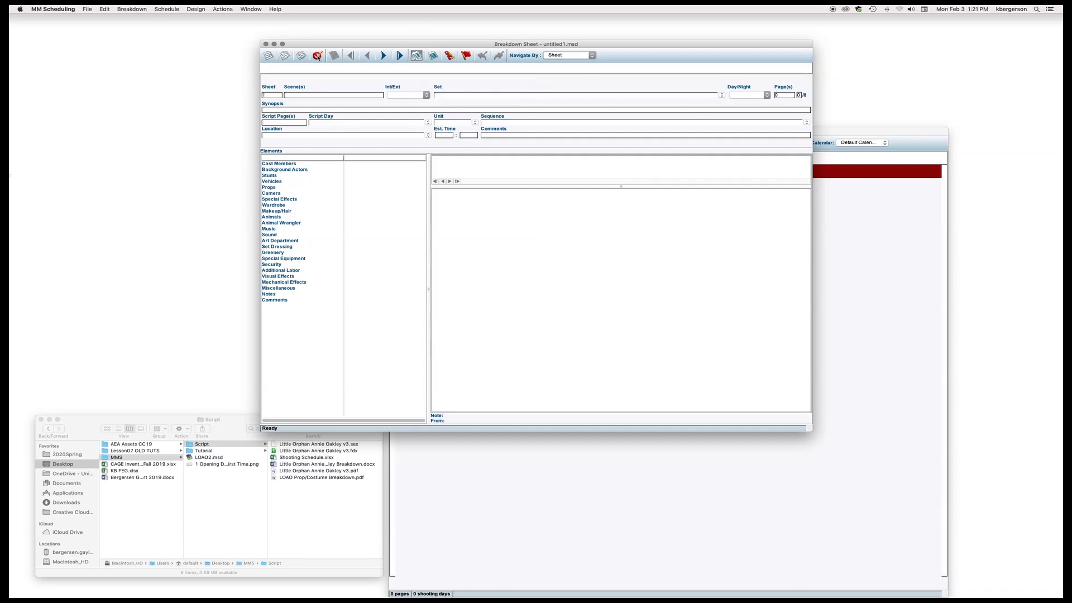
pyautogui.click(318, 56)
pyautogui.click(595, 256)
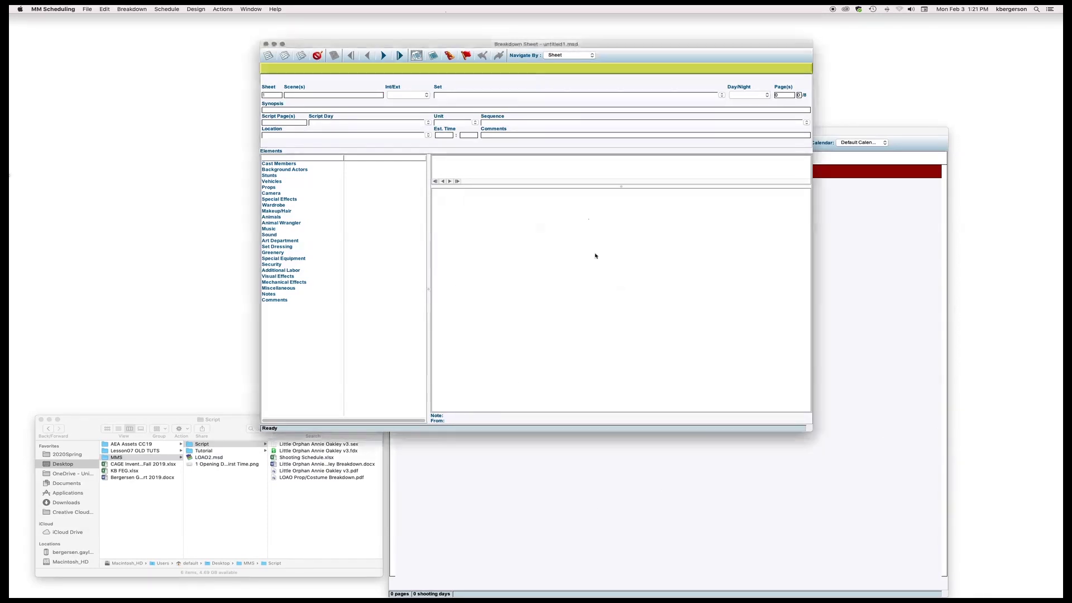
pyautogui.moveTo(612, 46); pyautogui.dragTo(566, 39)
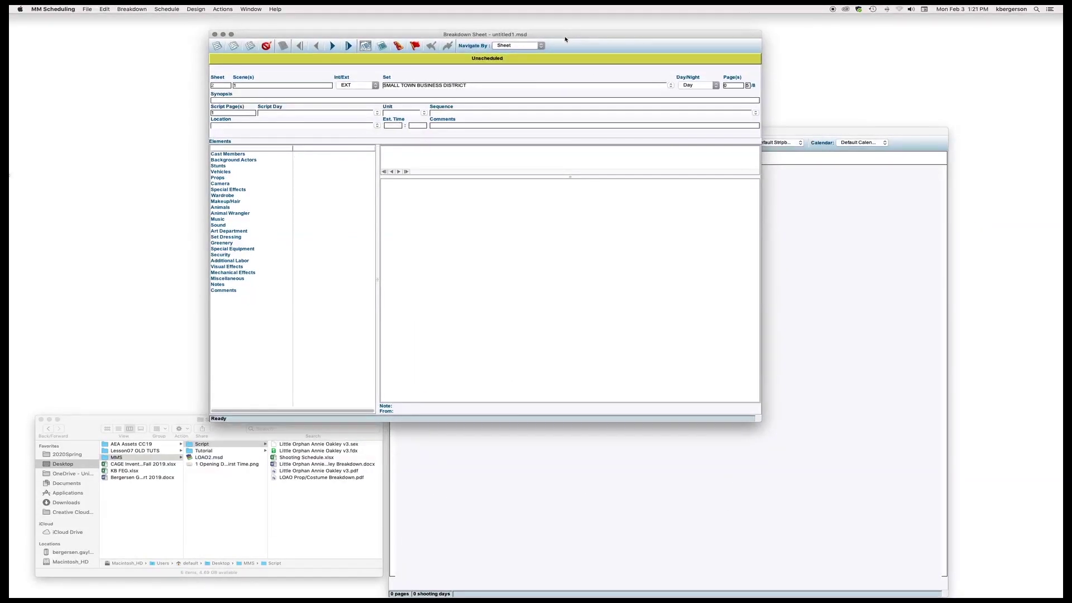
# Select all Boneyard strips, move them onto the stripboard, and close the empty Boneyard.
pyautogui.click(493, 59)
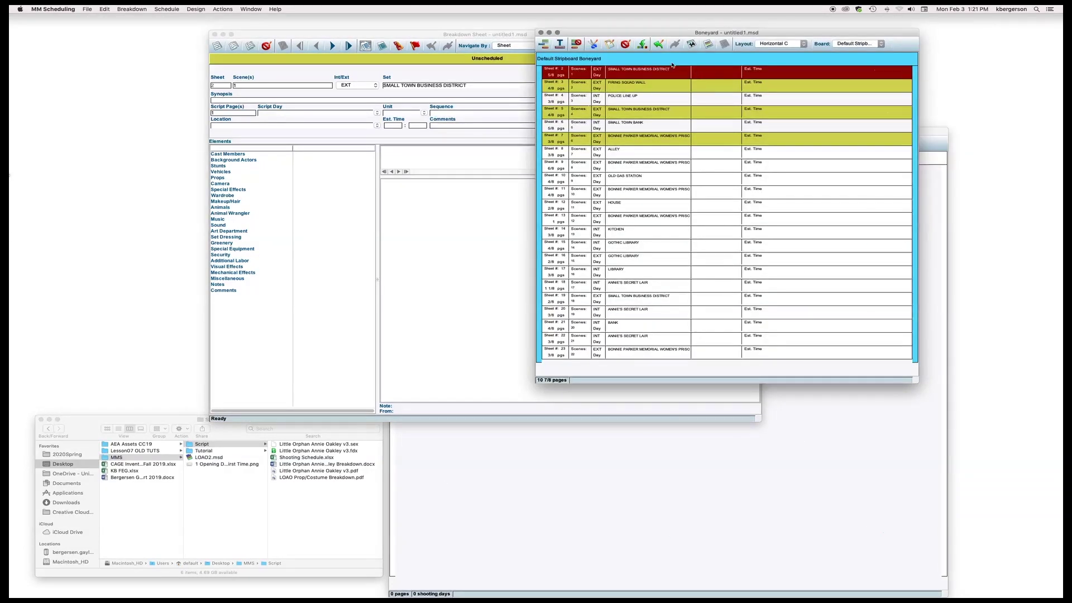
pyautogui.click(728, 195)
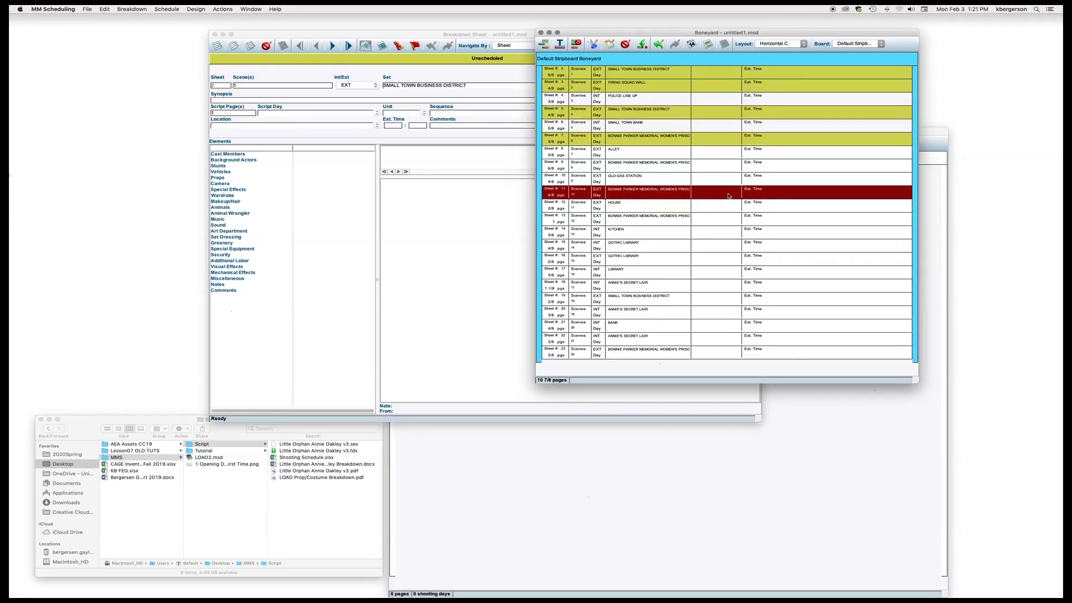
pyautogui.press('super+a')
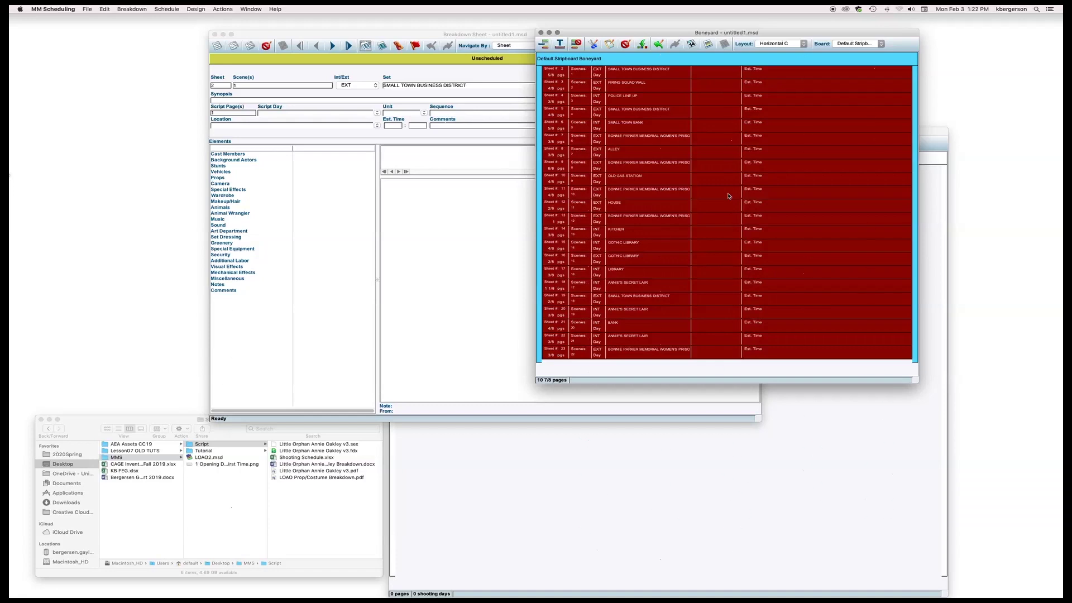
pyautogui.rightClick(713, 179)
pyautogui.click(715, 183)
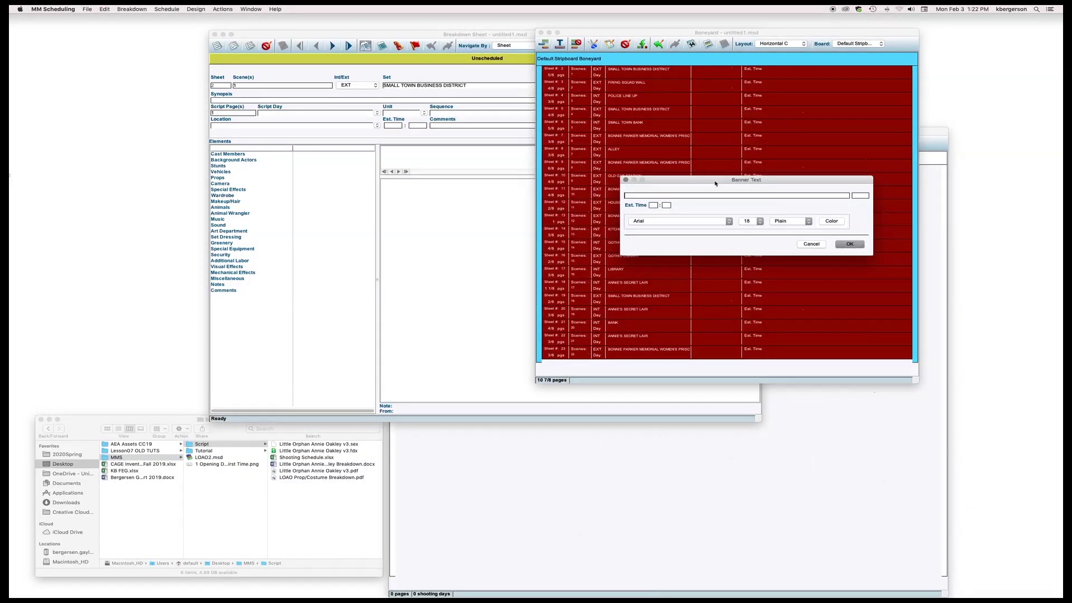
pyautogui.click(812, 244)
pyautogui.rightClick(714, 193)
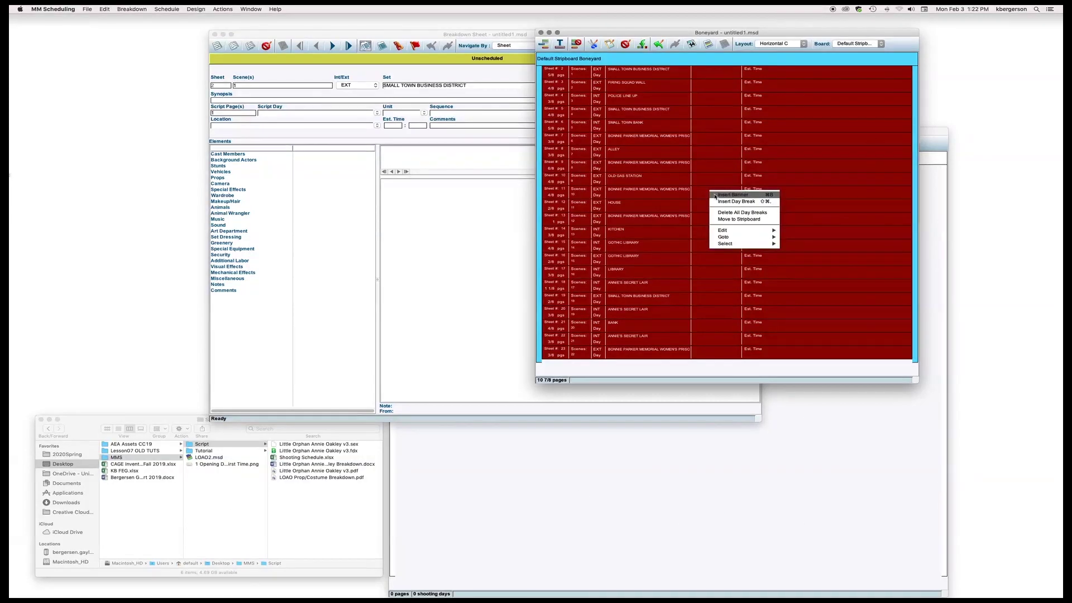
pyautogui.click(733, 219)
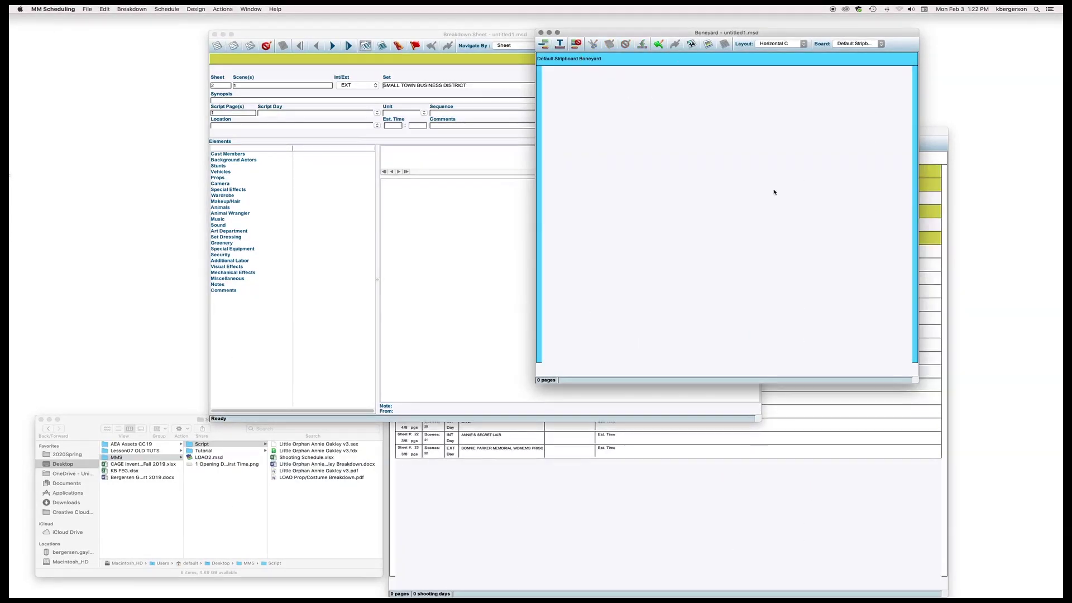
pyautogui.click(541, 33)
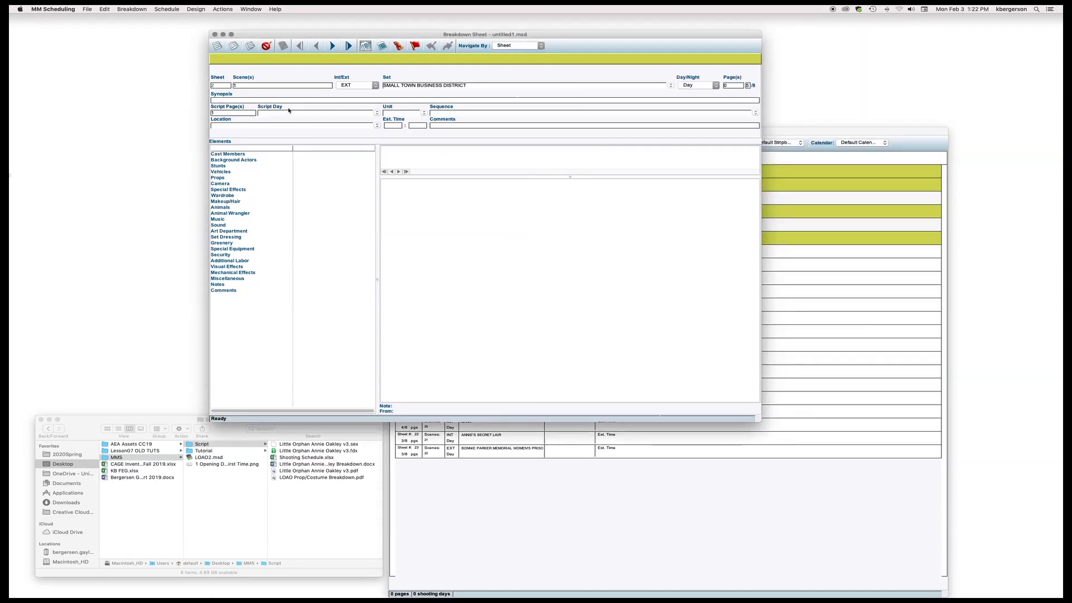
# Advance to the POLICE LINE UP sheet, then close the Stripboard window.
pyautogui.click(333, 46)
pyautogui.click(333, 46)
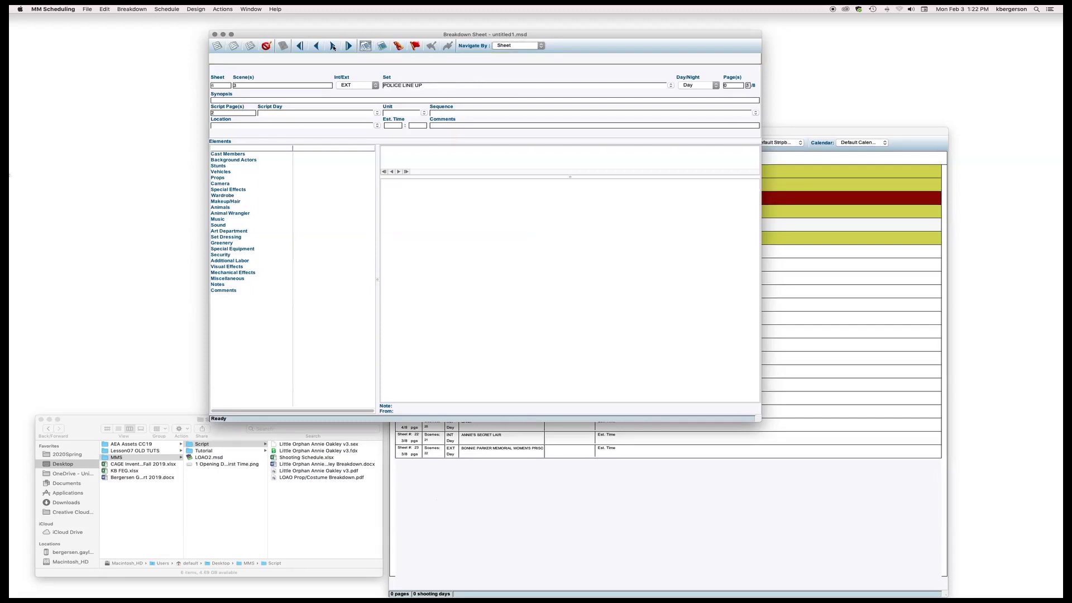
pyautogui.moveTo(829, 135); pyautogui.dragTo(918, 43)
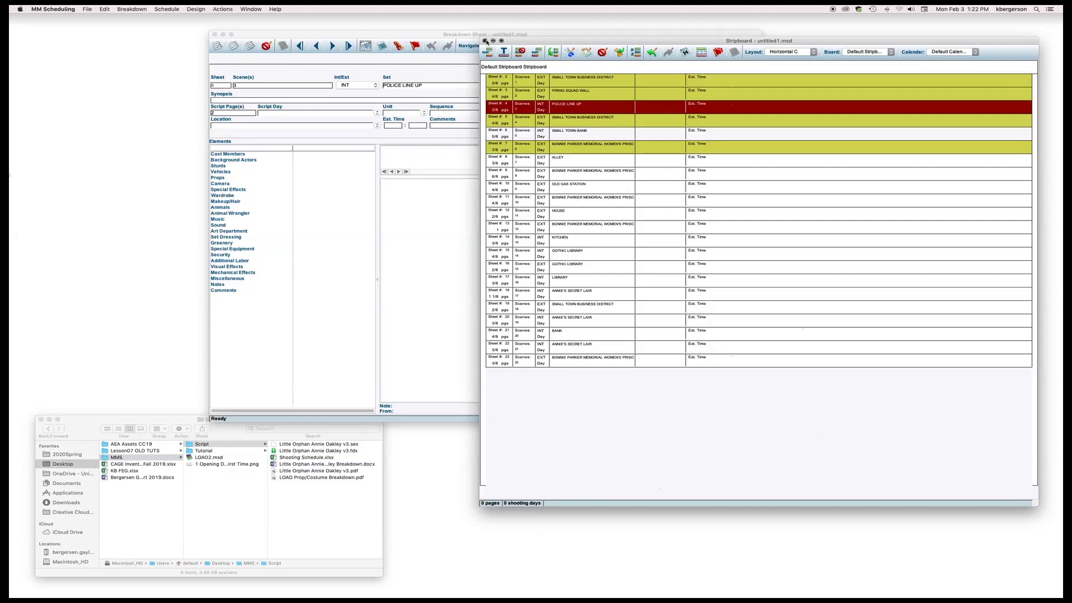
pyautogui.click(486, 41)
# Page forward from FIRING SQUAD WALL through SMALL TOWN BANK, ALLEY and OLD GAS STATION to KITCHEN.
pyautogui.click(317, 47)
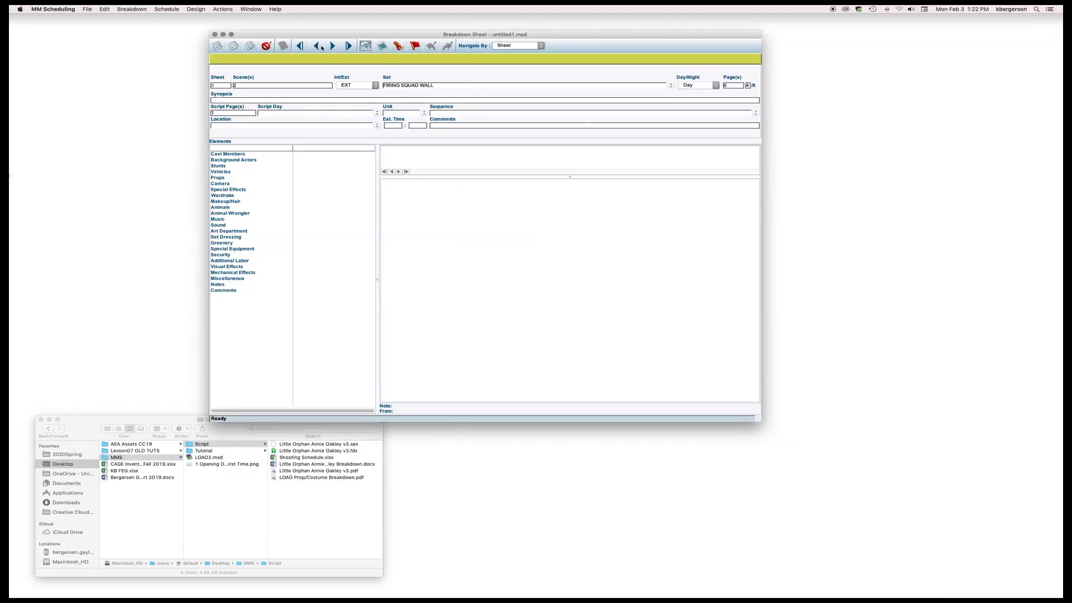
pyautogui.click(333, 46)
pyautogui.click(333, 46)
pyautogui.click(332, 47)
pyautogui.click(332, 47)
pyautogui.click(332, 47)
pyautogui.click(332, 47)
pyautogui.click(332, 47)
pyautogui.click(333, 46)
pyautogui.click(332, 46)
pyautogui.click(332, 47)
pyautogui.click(333, 46)
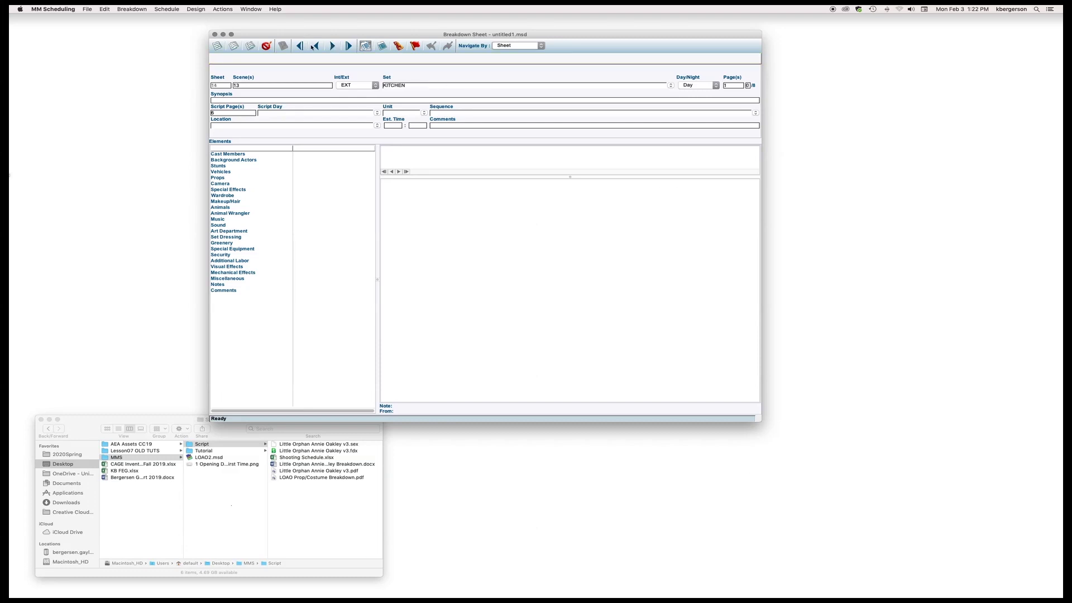
# Step back through the sheets to the first, SMALL TOWN BUSINESS DISTRICT.
pyautogui.click(316, 47)
pyautogui.click(316, 46)
pyautogui.click(316, 47)
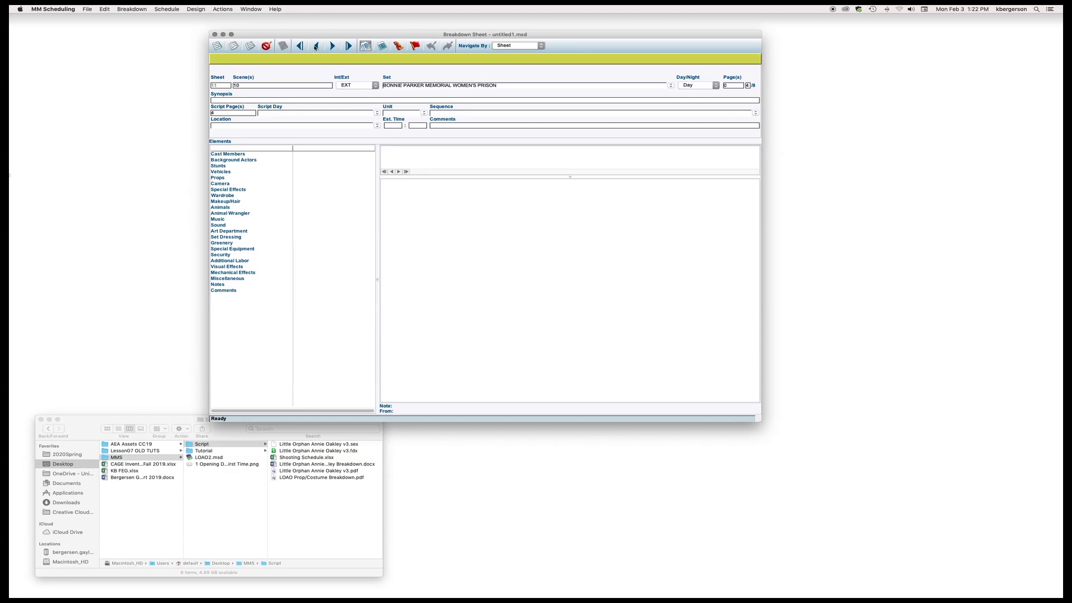
pyautogui.click(316, 47)
pyautogui.click(316, 47)
pyautogui.click(316, 47)
pyautogui.click(316, 47)
pyautogui.click(316, 47)
pyautogui.click(316, 47)
pyautogui.click(316, 47)
pyautogui.click(316, 47)
pyautogui.click(301, 48)
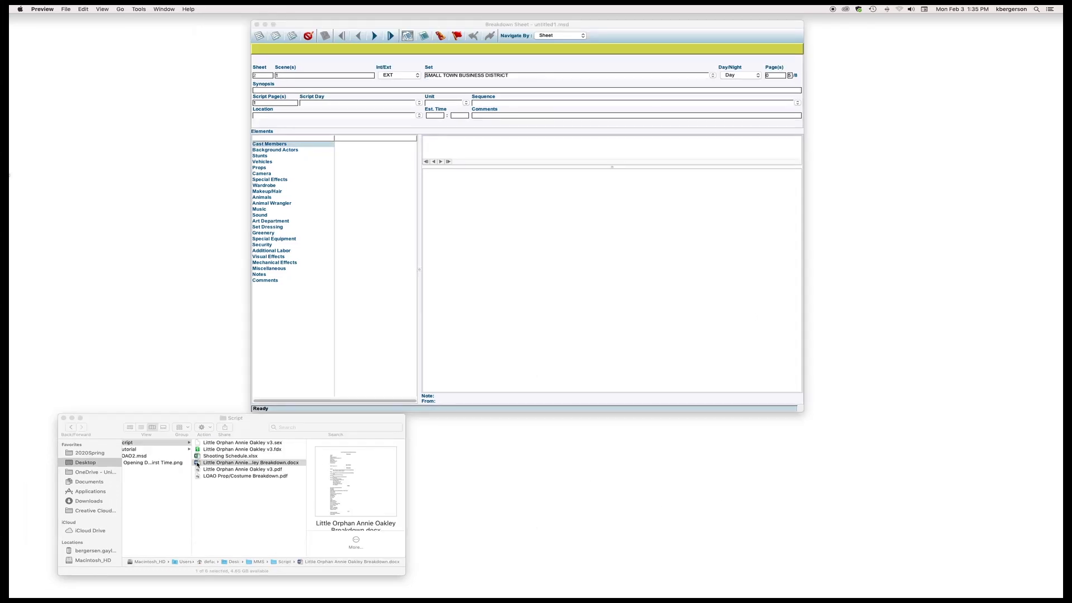
# Open Little Orphan Annie Oakley Breakdown.docx, narrow it on the left, with the Breakdown Sheet on the right.
pyautogui.doubleClick(251, 462)
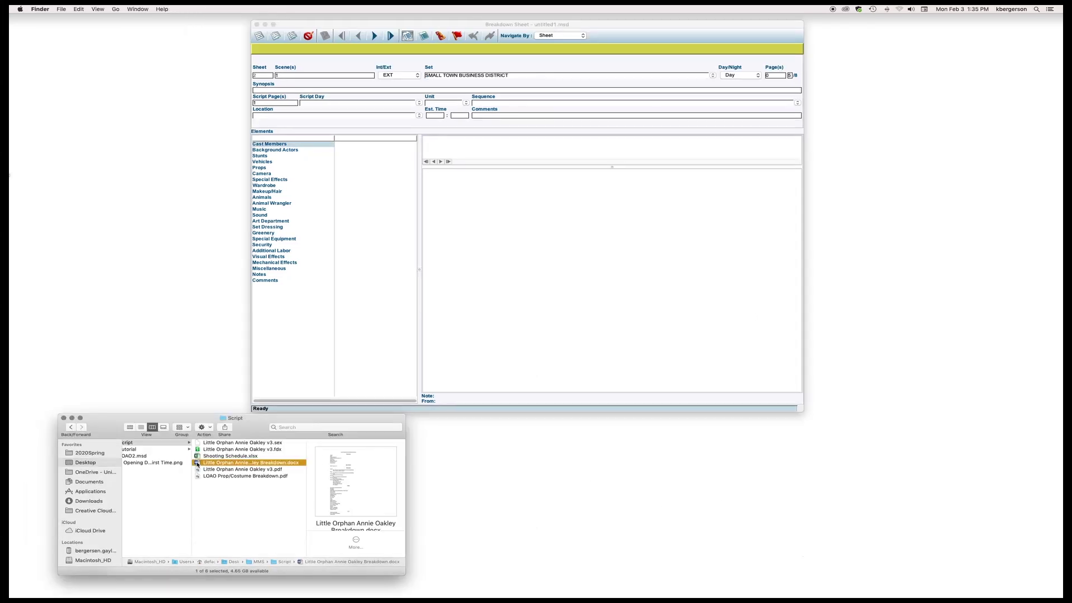
pyautogui.moveTo(789, 116); pyautogui.dragTo(260, 44)
pyautogui.moveTo(608, 24); pyautogui.dragTo(797, 48)
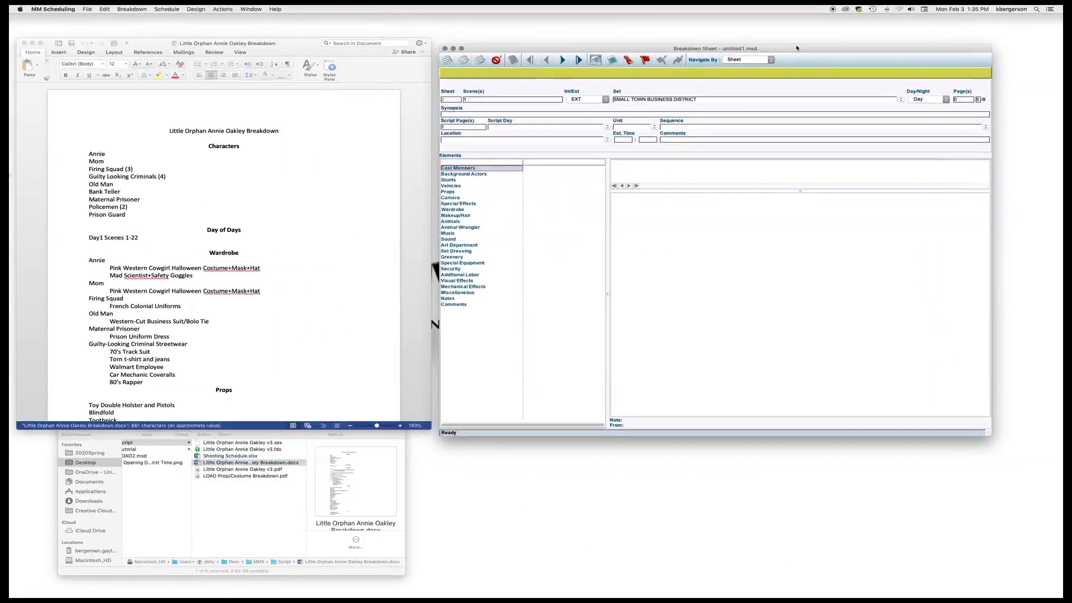
pyautogui.click(431, 239)
pyautogui.moveTo(431, 238); pyautogui.dragTo(378, 235)
pyautogui.moveTo(774, 43); pyautogui.dragTo(740, 21)
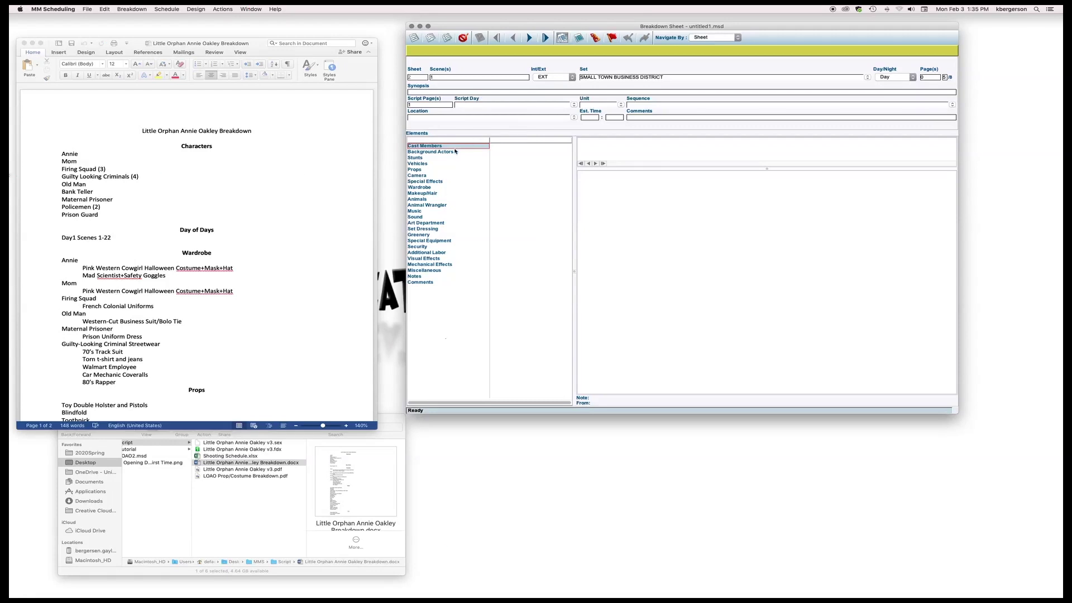
# Add ANNIE under Cast Members and confirm the new element name.
pyautogui.click(429, 147)
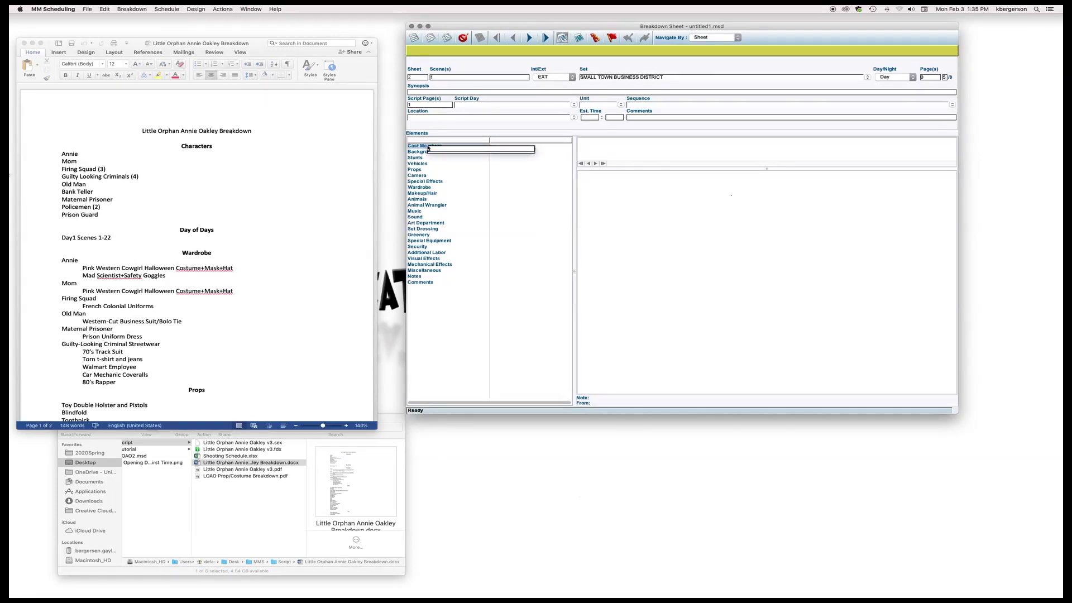
pyautogui.write('ANNIE')
pyautogui.press('Return')
pyautogui.click(776, 236)
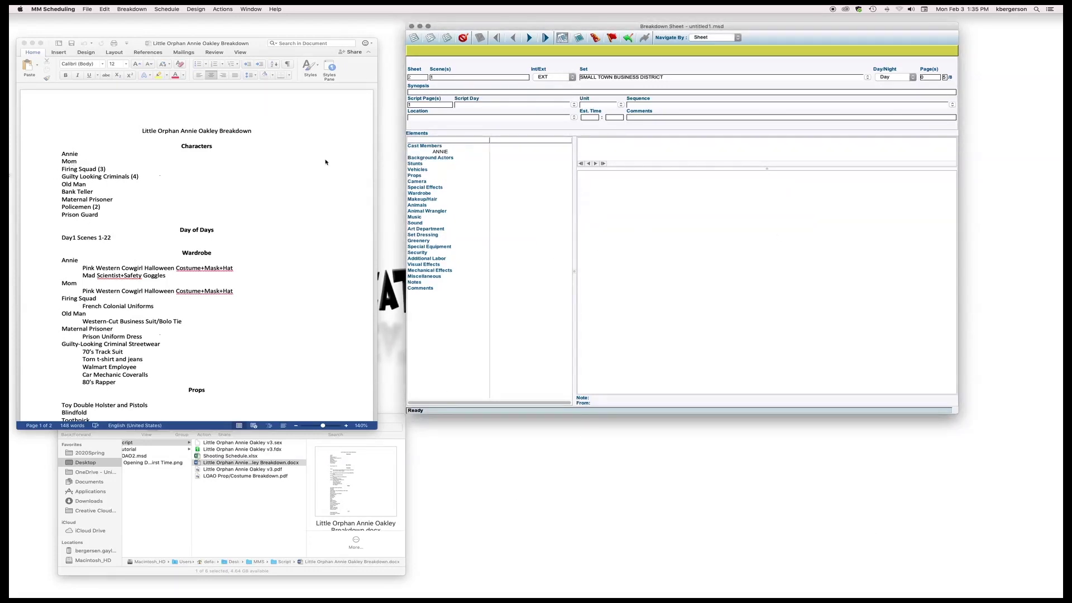
pyautogui.click(445, 152)
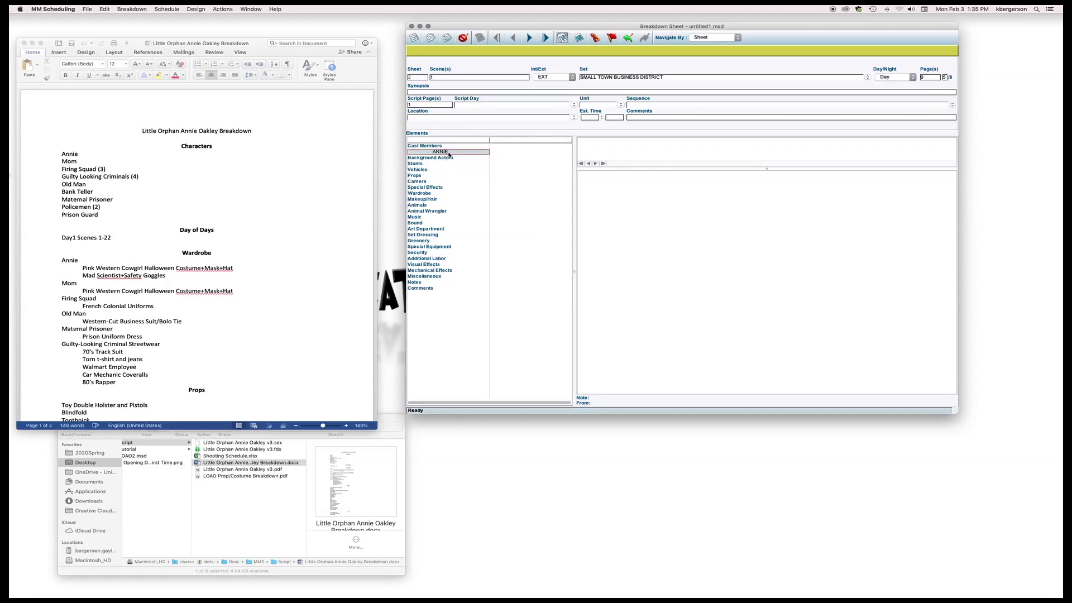
# Add MOM and FIRING SQUAD(3) as further cast members.
pyautogui.click(438, 151)
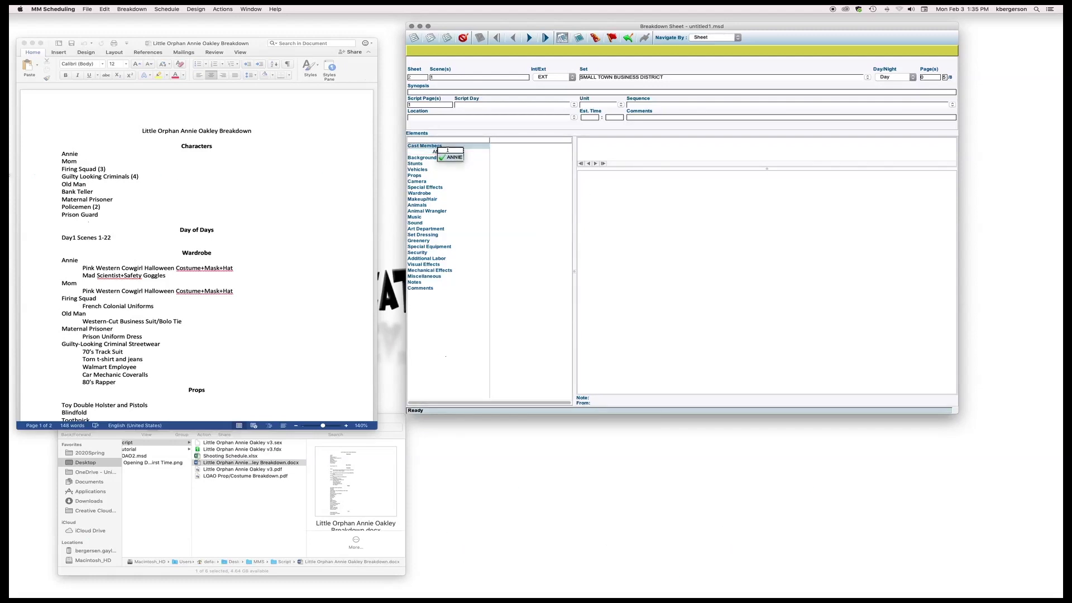
pyautogui.write('MOM')
pyautogui.press('Return')
pyautogui.press('Return')
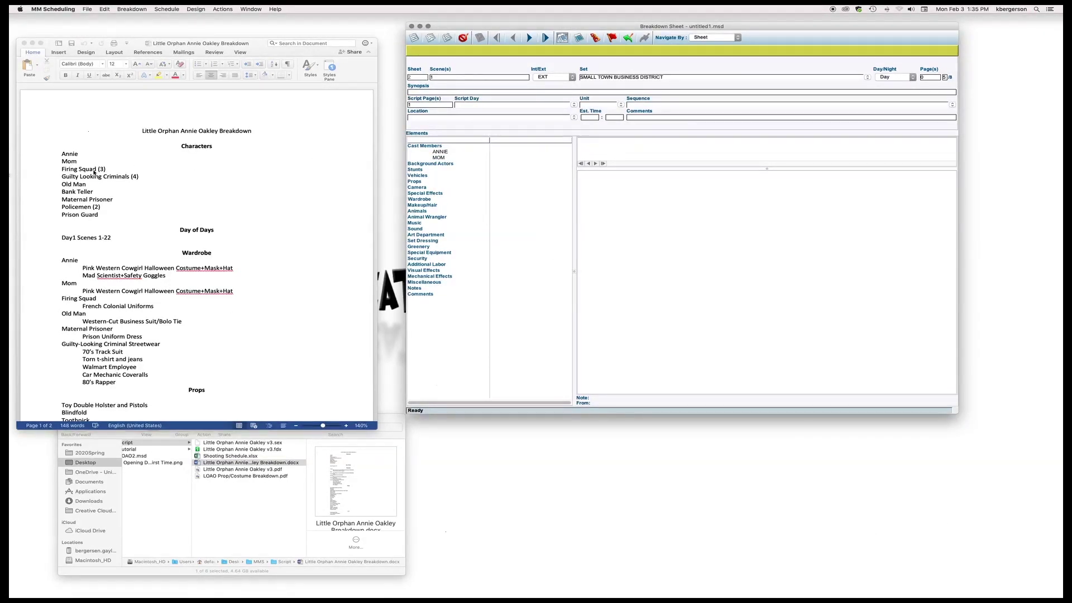
pyautogui.click(441, 147)
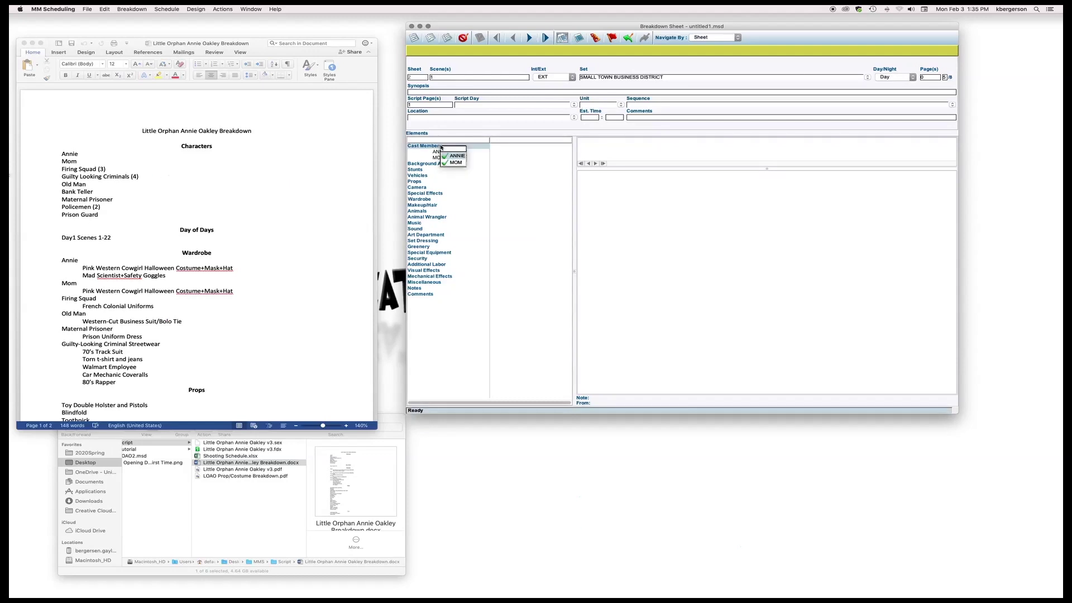
pyautogui.write('FIRING SQ')
pyautogui.write('UAD')
pyautogui.write('(3)')
pyautogui.press('Return')
pyautogui.press('Return')
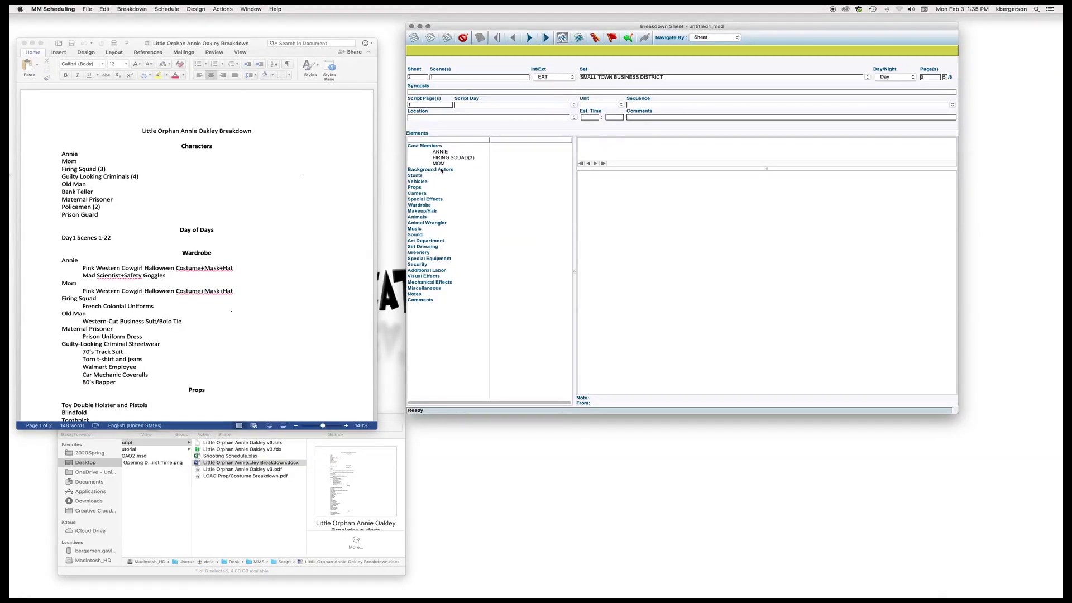
# Select the FIRING SQUAD(3) entry and dismiss the save prompt without saving the schedule.
pyautogui.click(445, 158)
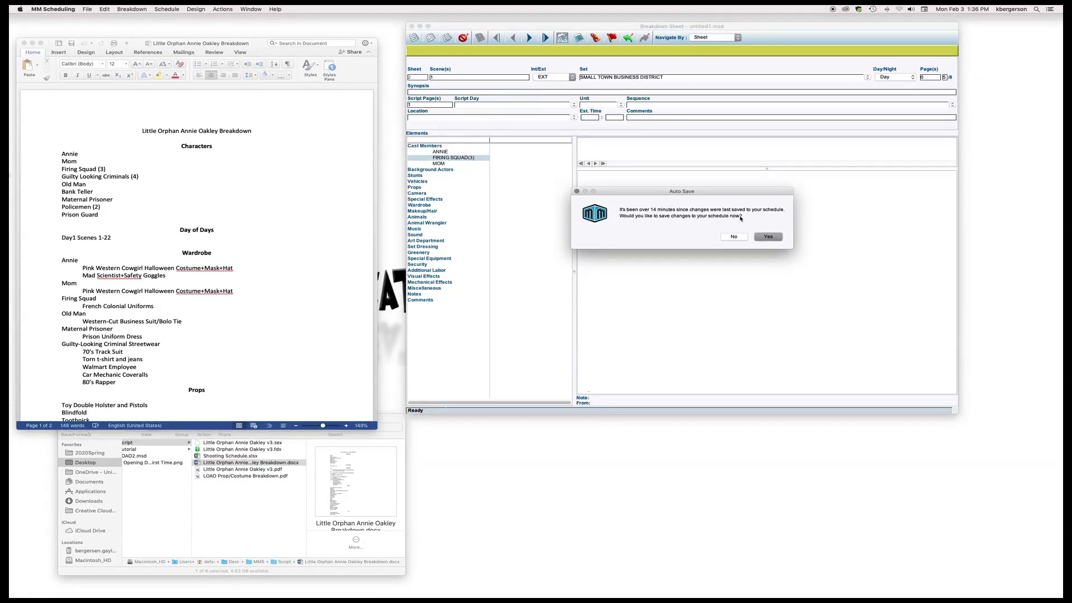
pyautogui.click(768, 237)
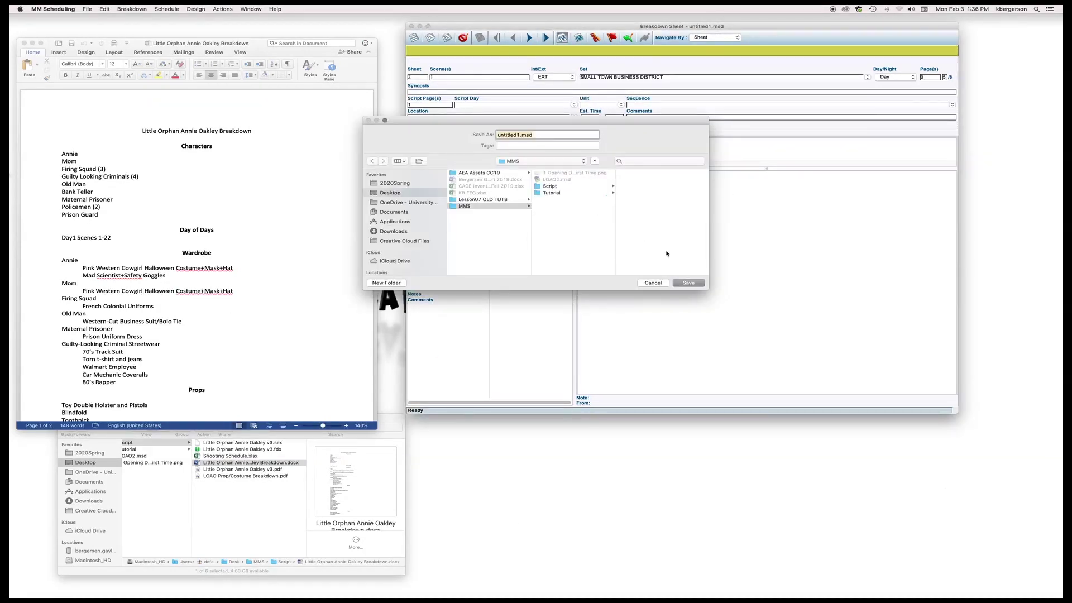
pyautogui.click(652, 283)
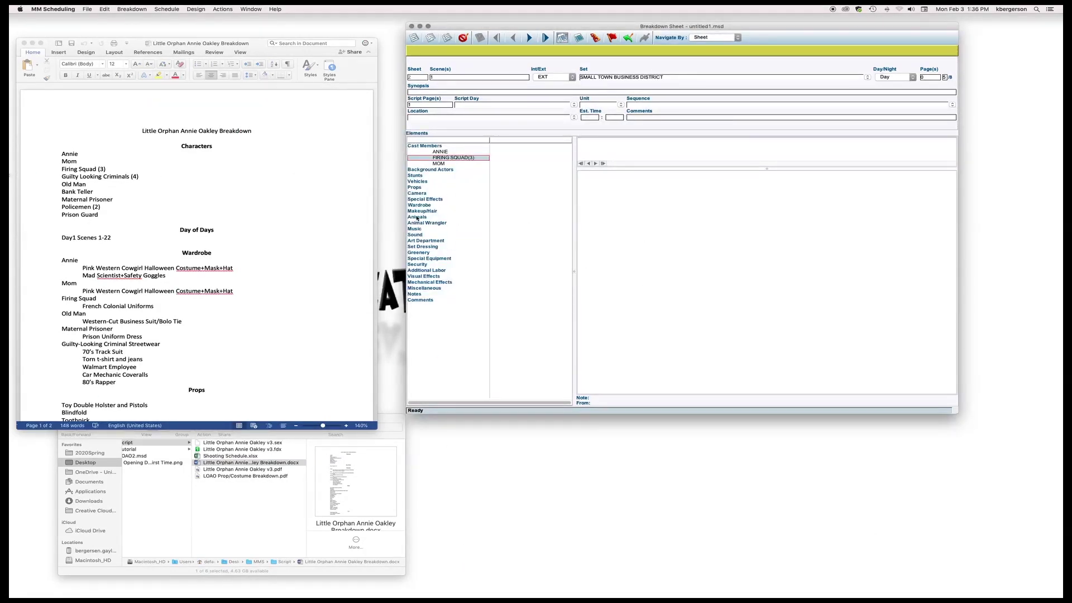
pyautogui.doubleClick(417, 218)
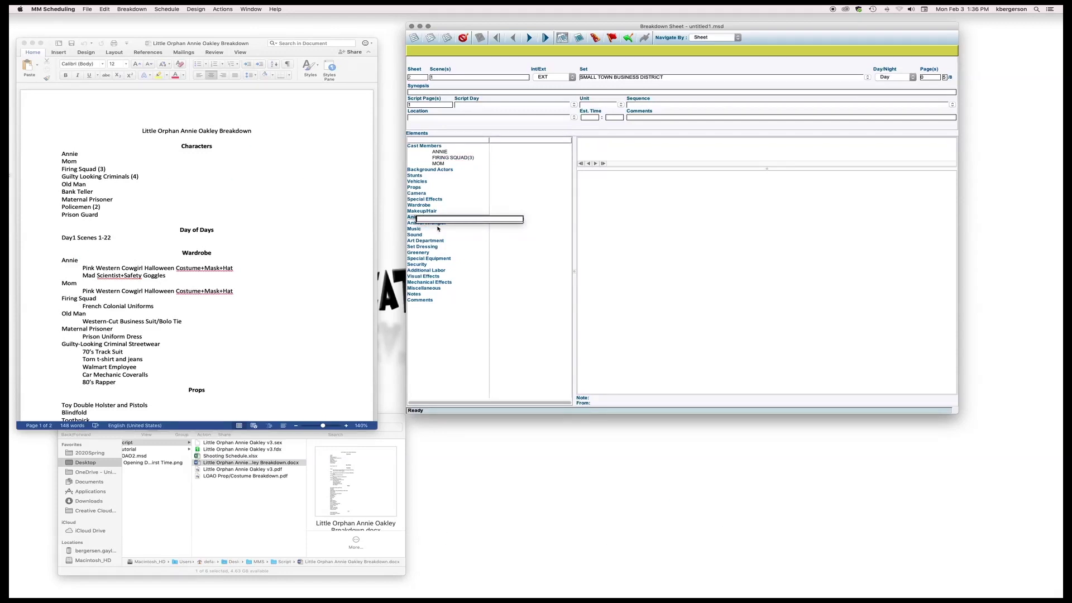
# Add CUTE DOG under Animals, confirming the new element, and TOY PISTOLS under Props.
pyautogui.write('CUTE DOG')
pyautogui.press('Return')
pyautogui.click(785, 239)
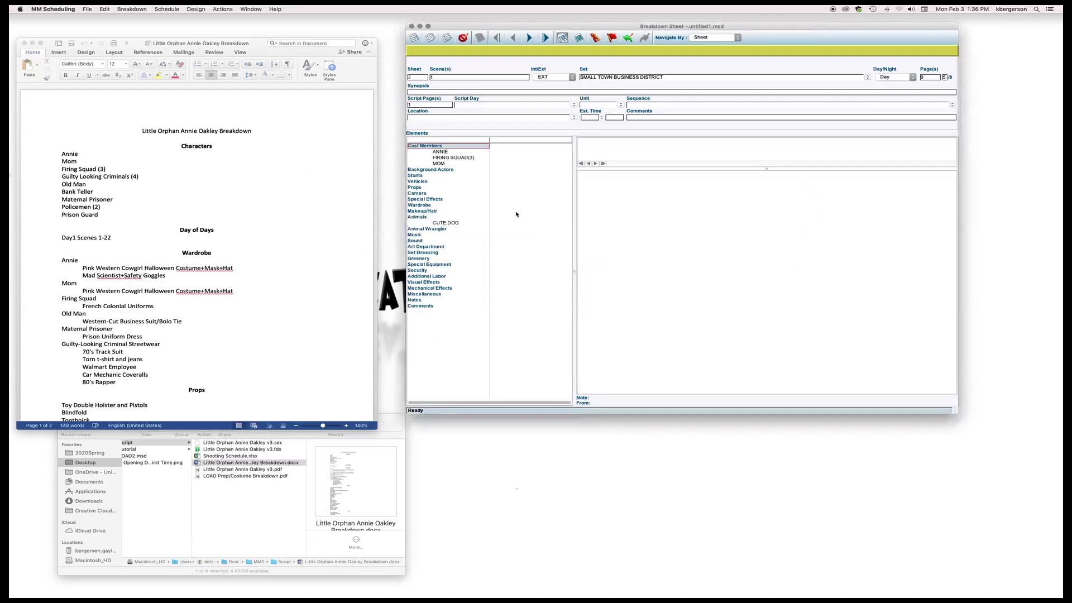
pyautogui.click(413, 191)
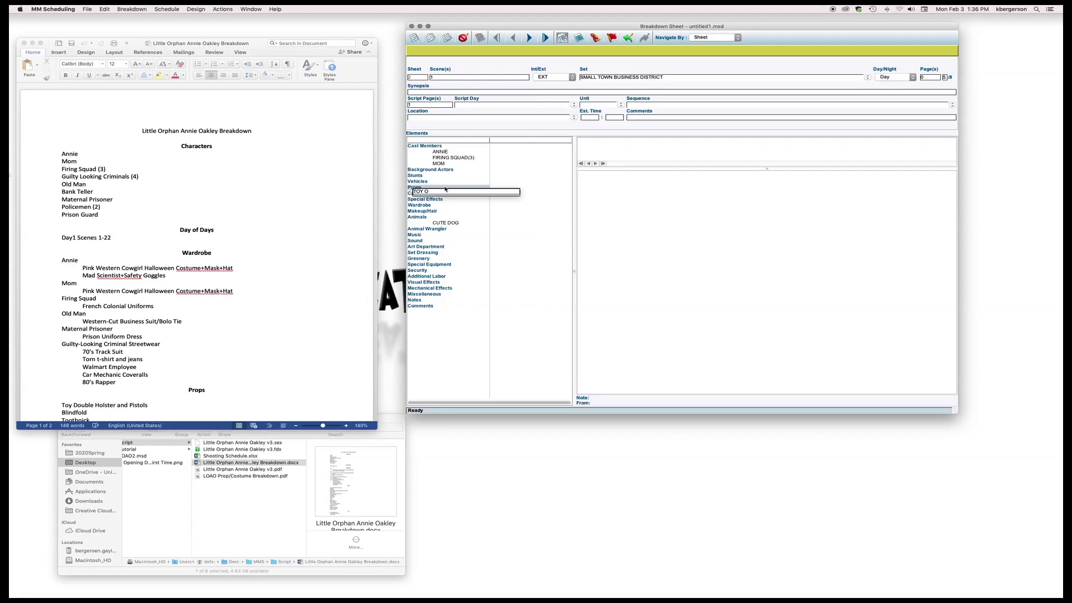
pyautogui.write('TOY PISTOLS')
pyautogui.press('Return')
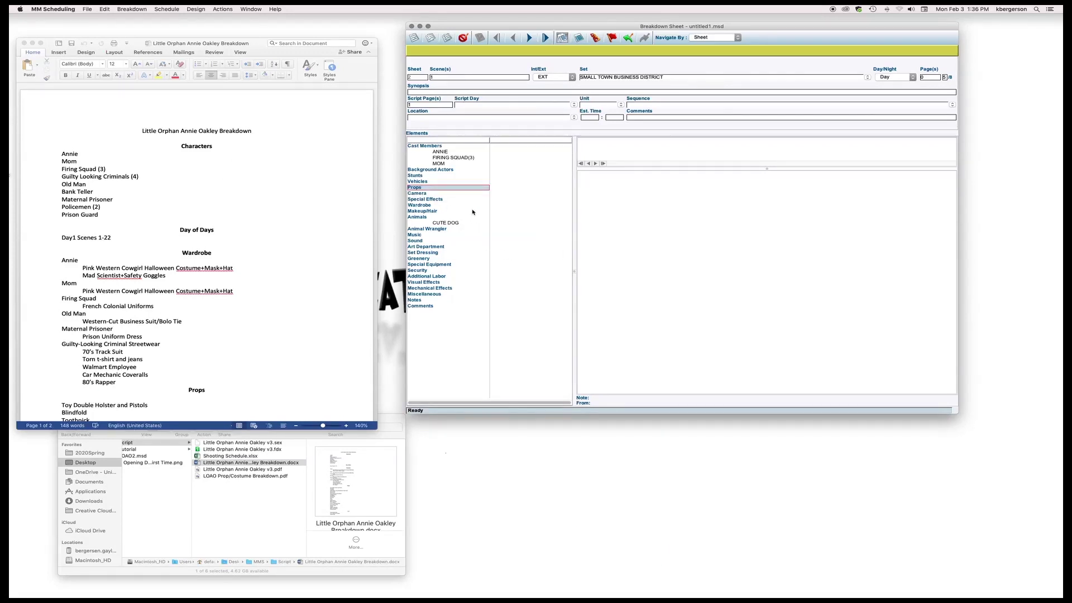
# Enter PRISON UNIFORM under Wardrobe, fixing typos, then reselect CUTE DOG.
pyautogui.click(424, 206)
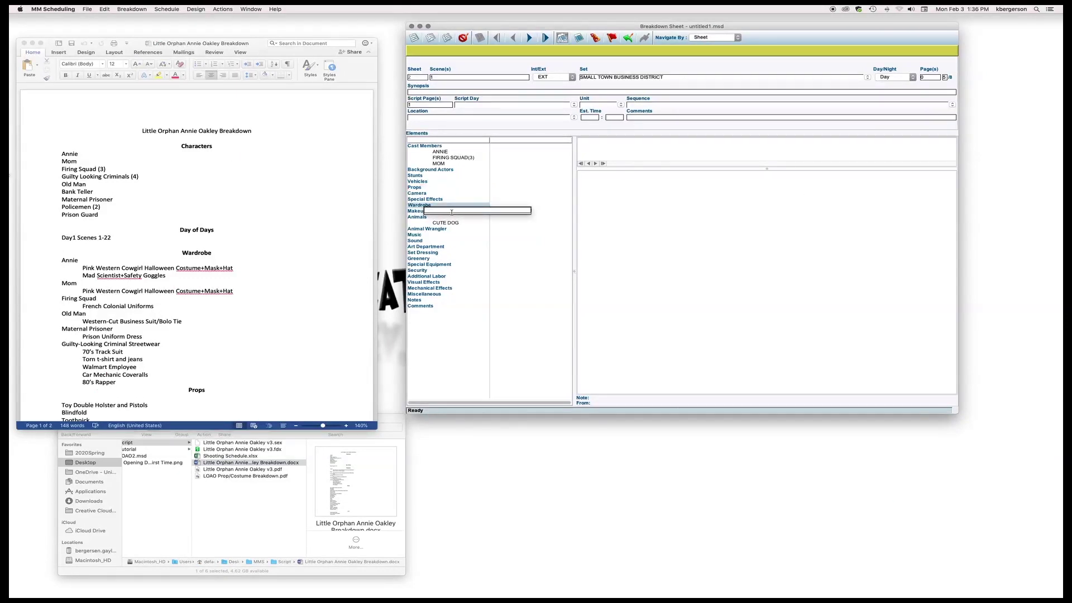
pyautogui.write('ORUSI')
pyautogui.press('BackSpace')
pyautogui.press('BackSpace')
pyautogui.press('BackSpace')
pyautogui.press('BackSpace')
pyautogui.write('PRISON UNIFRO')
pyautogui.press('BackSpace')
pyautogui.press('BackSpace')
pyautogui.write('ORM')
pyautogui.click(486, 247)
pyautogui.click(462, 223)
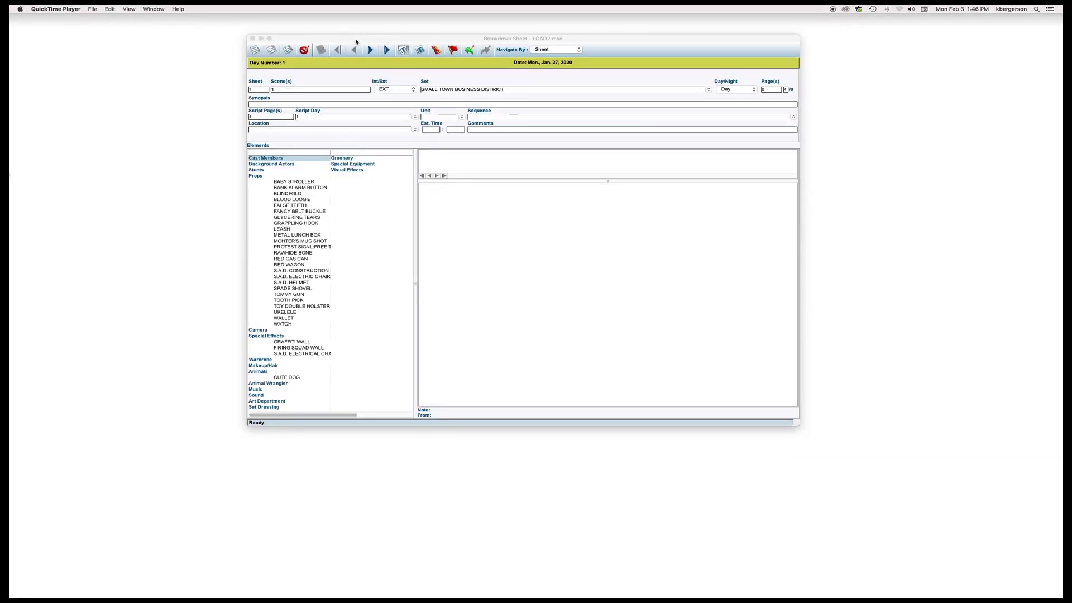
pyautogui.click(343, 65)
pyautogui.click(485, 49)
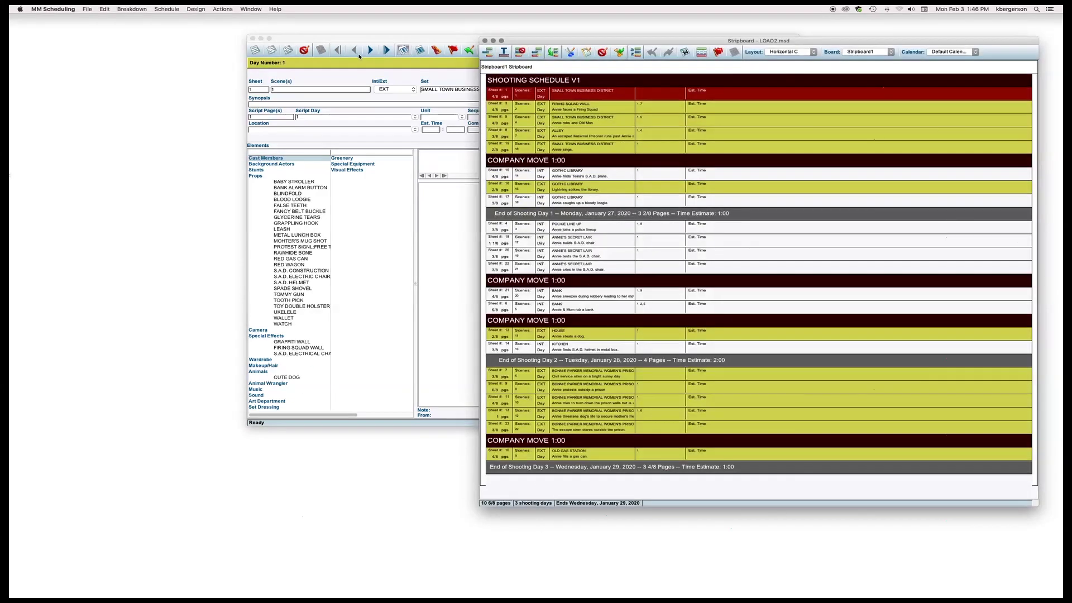
pyautogui.click(485, 40)
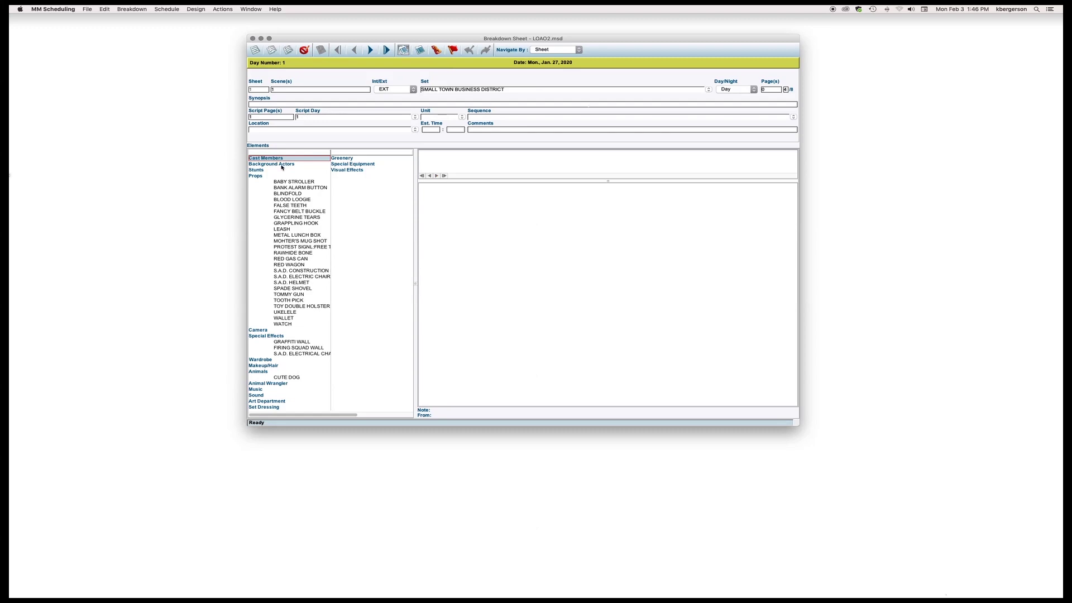
# Give scene 1 the synopsis 'Annie practices her quickdraw.' and check ANNIE as its cast.
pyautogui.click(264, 103)
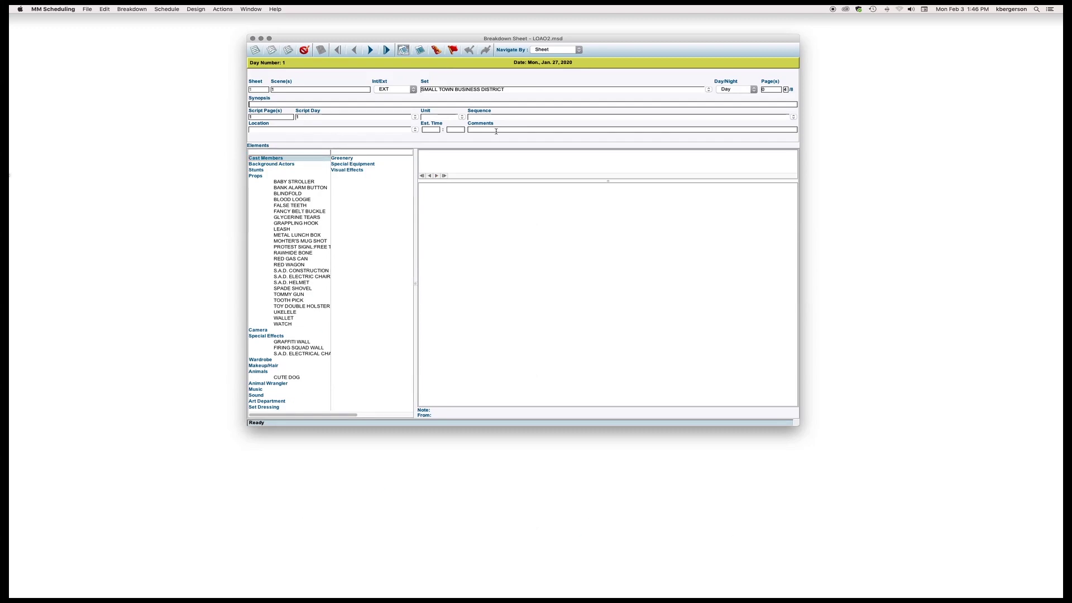
pyautogui.write('Annie practices her quickdraw.')
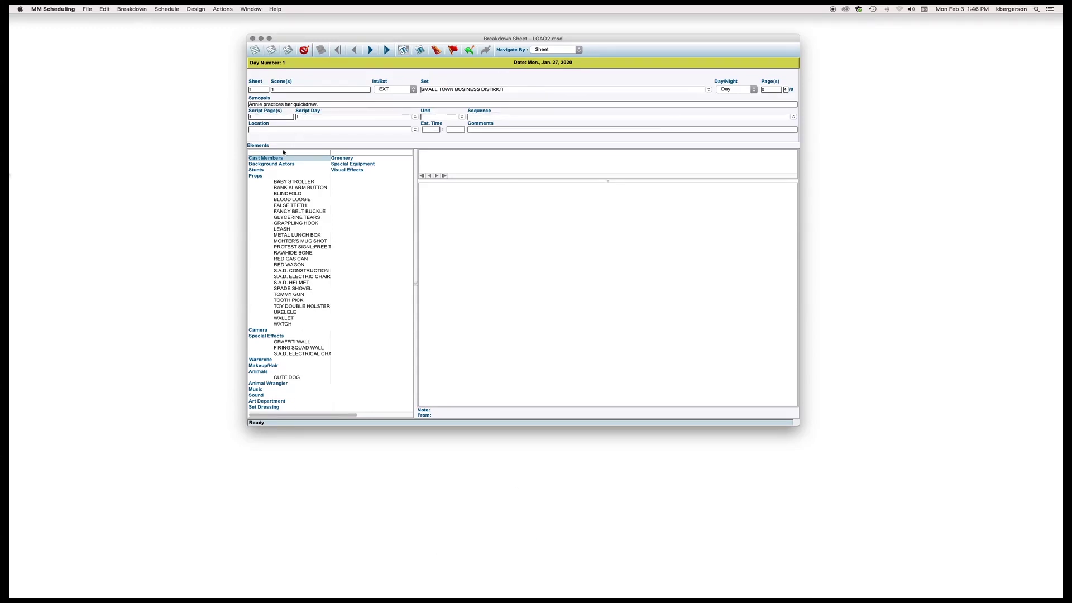
pyautogui.click(273, 158)
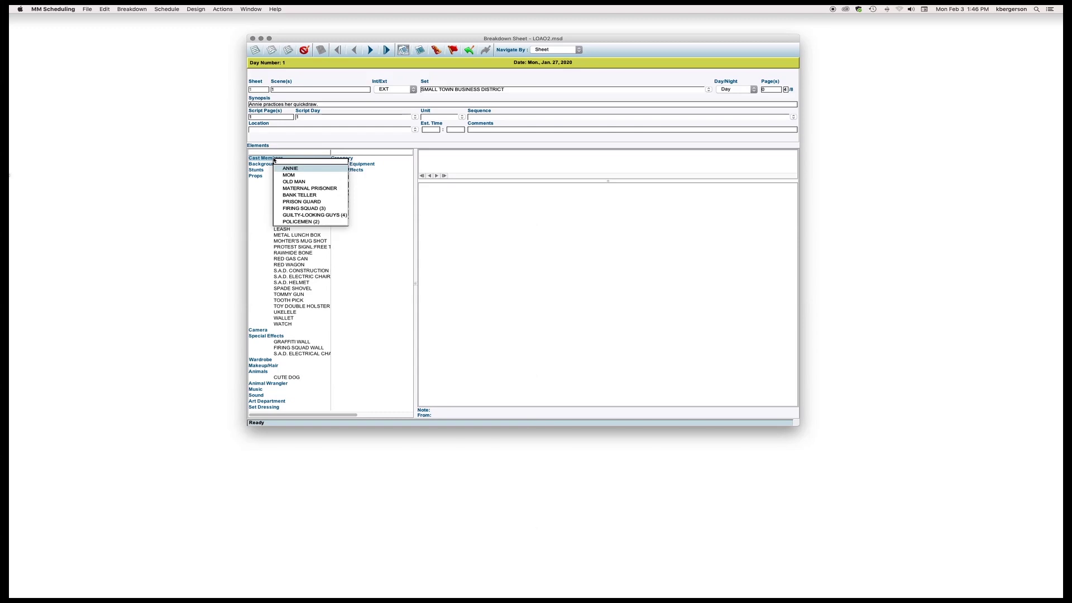
pyautogui.click(287, 168)
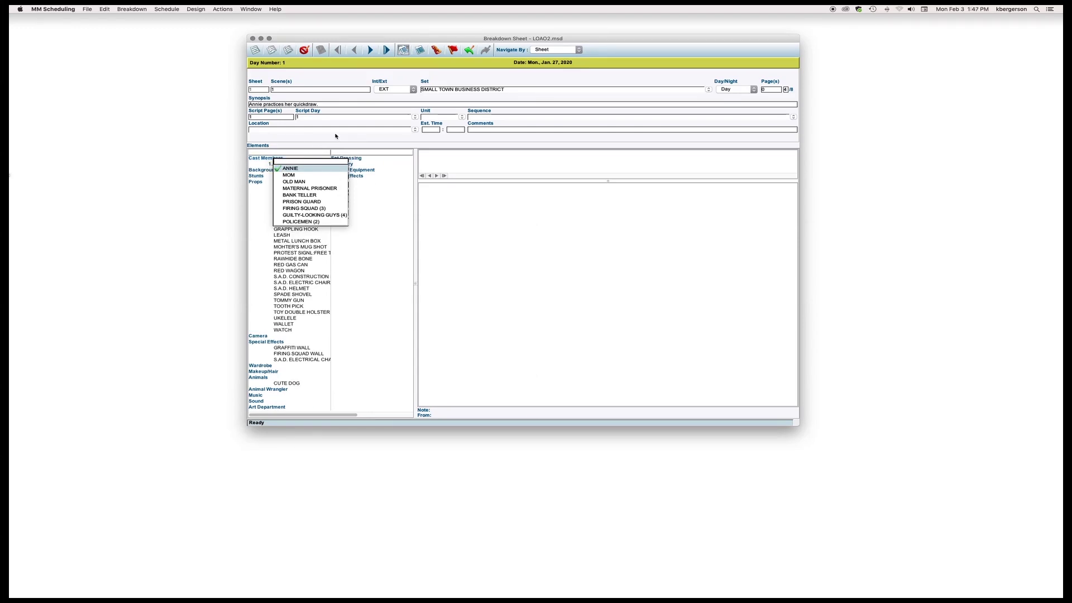
pyautogui.click(378, 142)
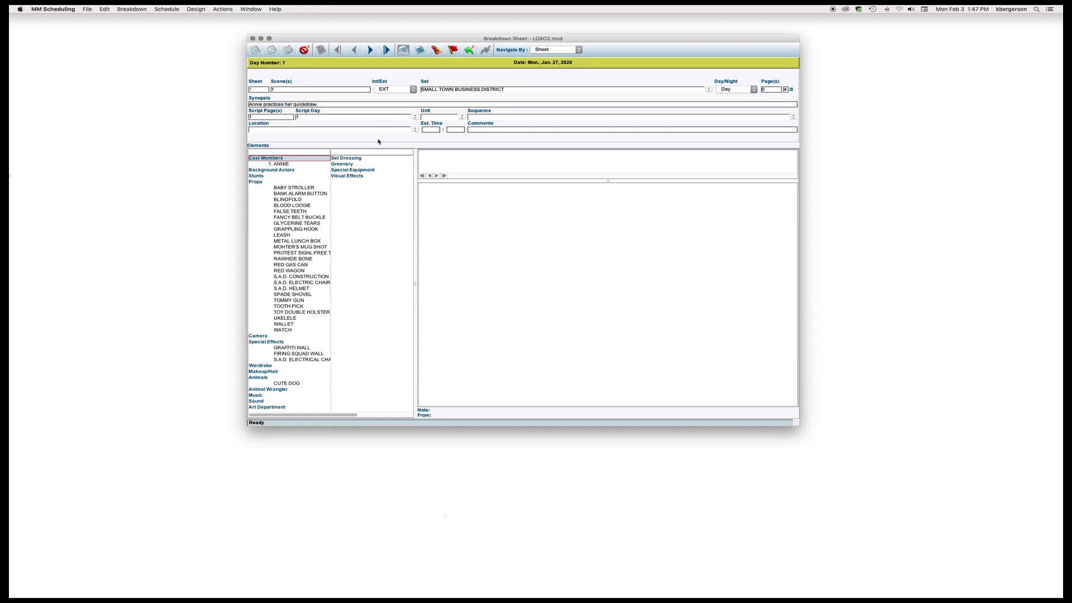
# Advance to the FIRING SQUAD WALL sheet and bring the script PDF forward at scene 2.
pyautogui.click(370, 51)
pyautogui.press('super+Tab')
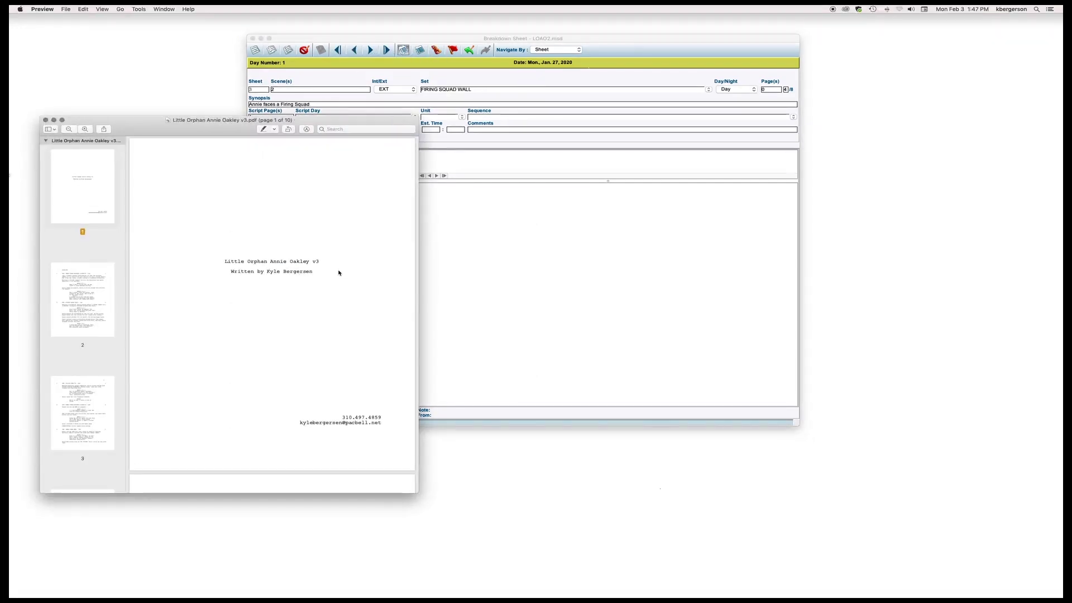
pyautogui.scroll(-15, 338, 272)
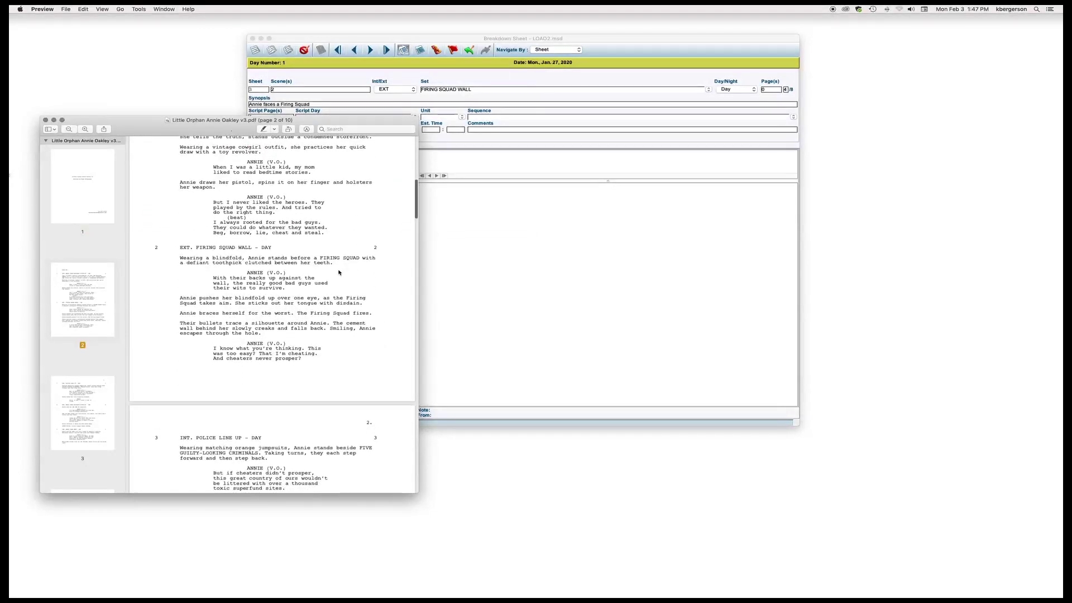
# Place the script beside the FIRING SQUAD WALL sheet and confirm its cast is ANNIE and FIRING SQUAD (3).
pyautogui.click(408, 38)
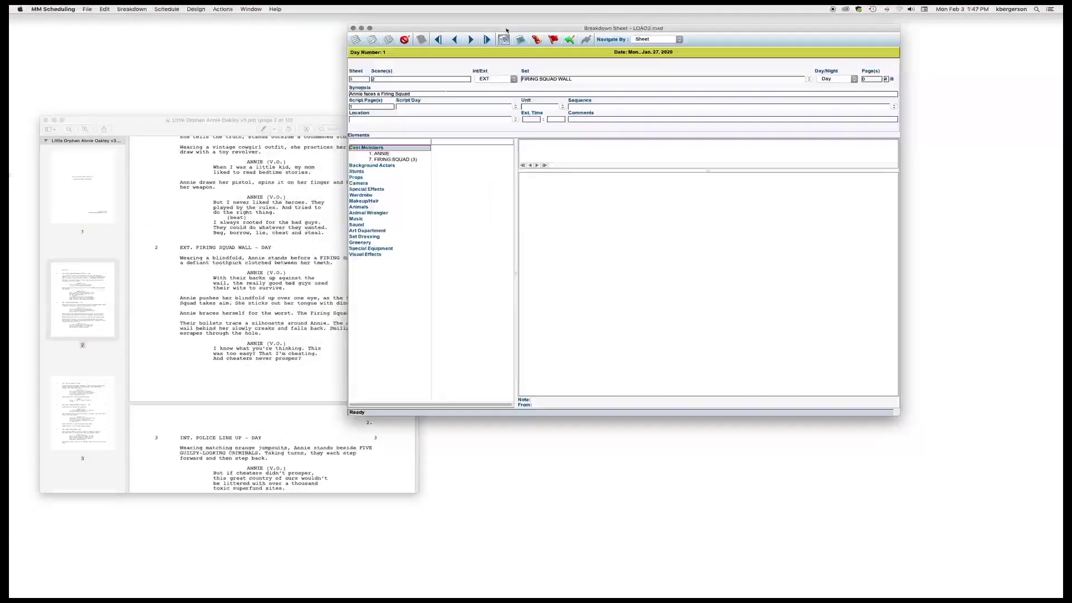
pyautogui.moveTo(322, 124); pyautogui.dragTo(282, 65)
pyautogui.scroll(-3, 258, 217)
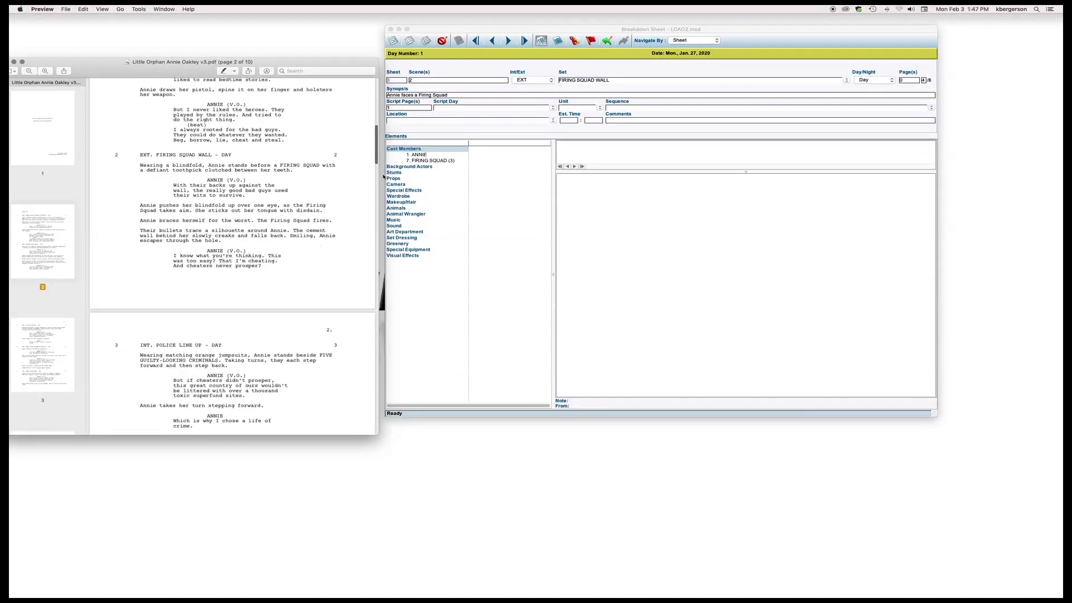
pyautogui.doubleClick(420, 149)
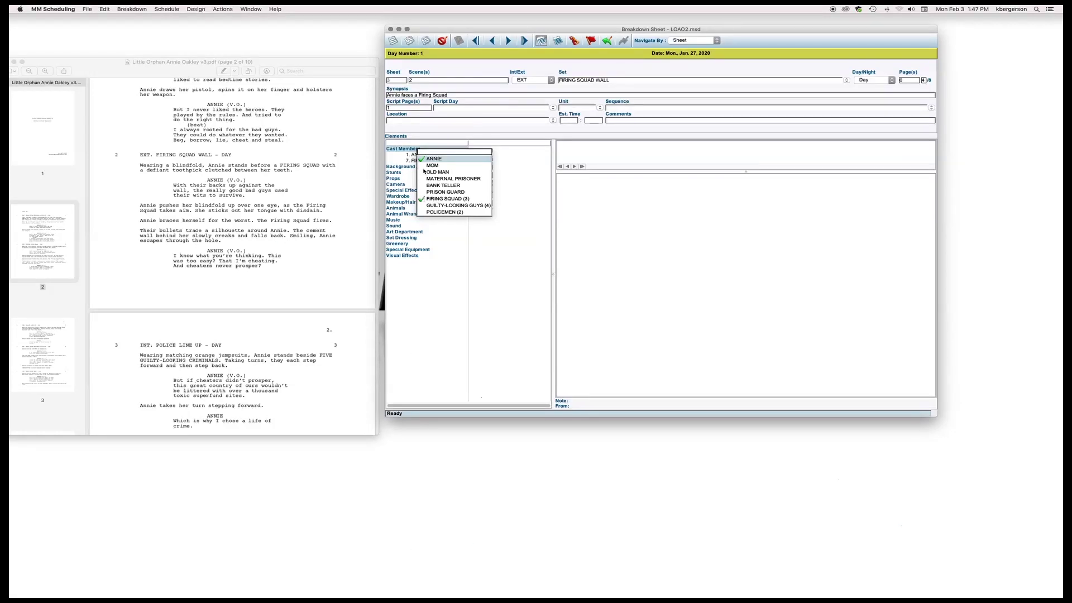
pyautogui.click(421, 161)
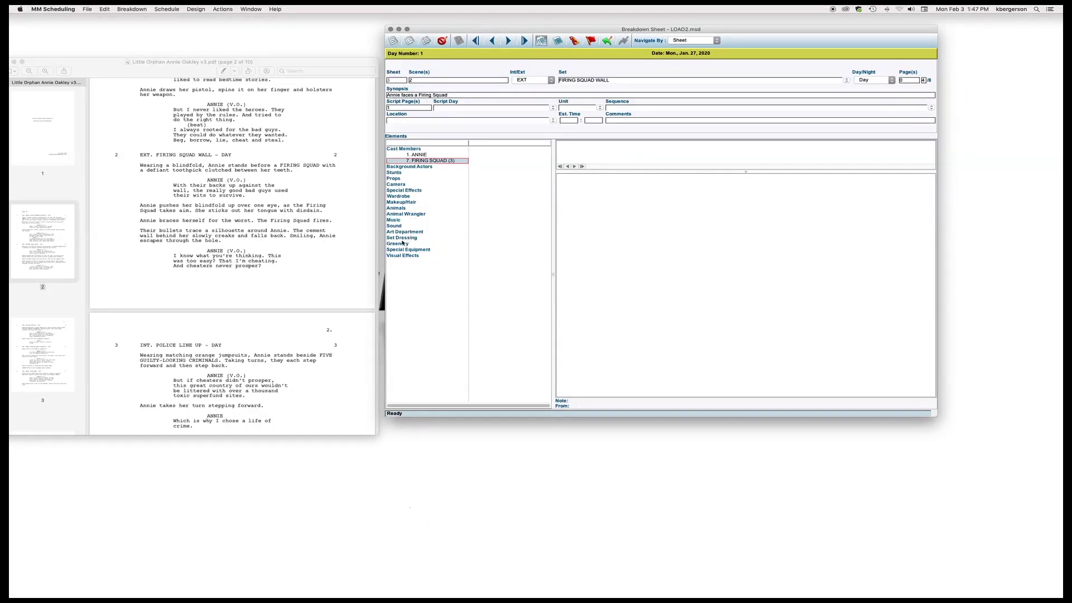
# Create the Wardrobe element 'Firing Squad Uniforms.' on the FIRING SQUAD WALL sheet, confirming the new name.
pyautogui.doubleClick(398, 197)
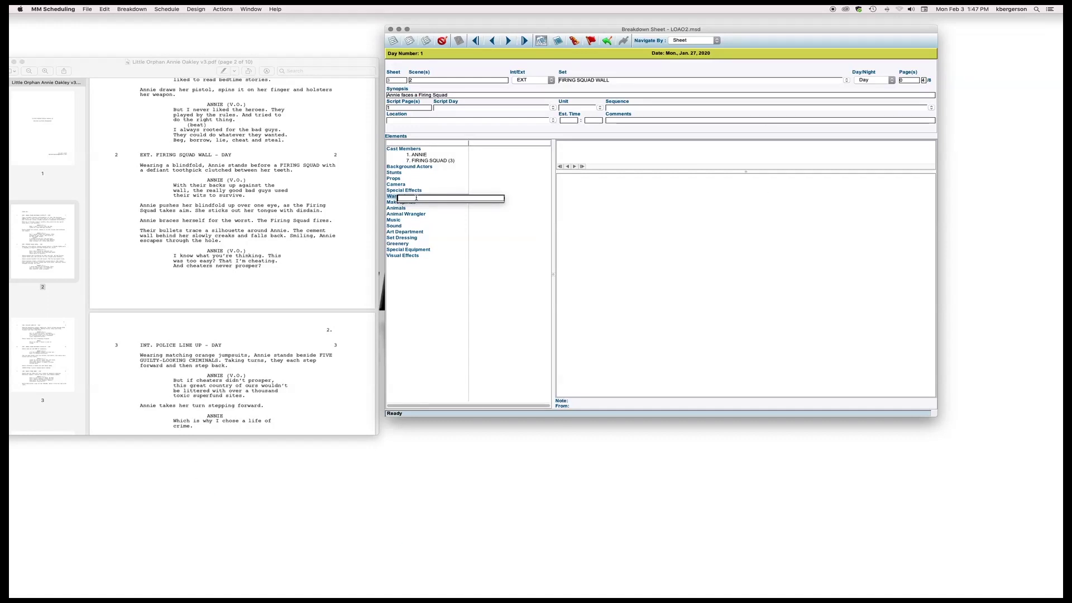
pyautogui.write('Firing Squad Unif')
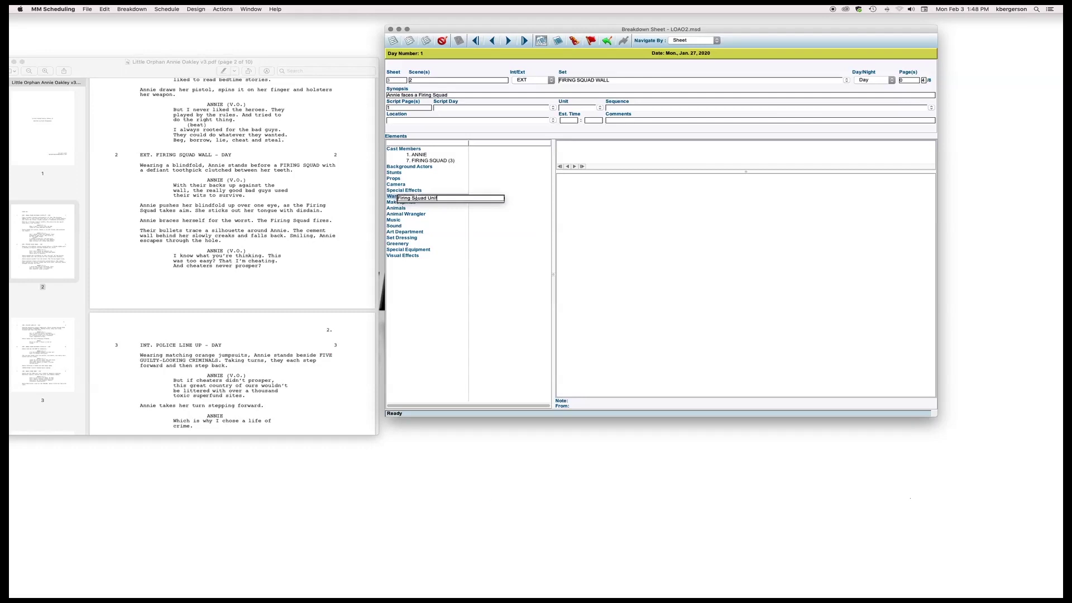
pyautogui.write('orms.')
pyautogui.press('Return')
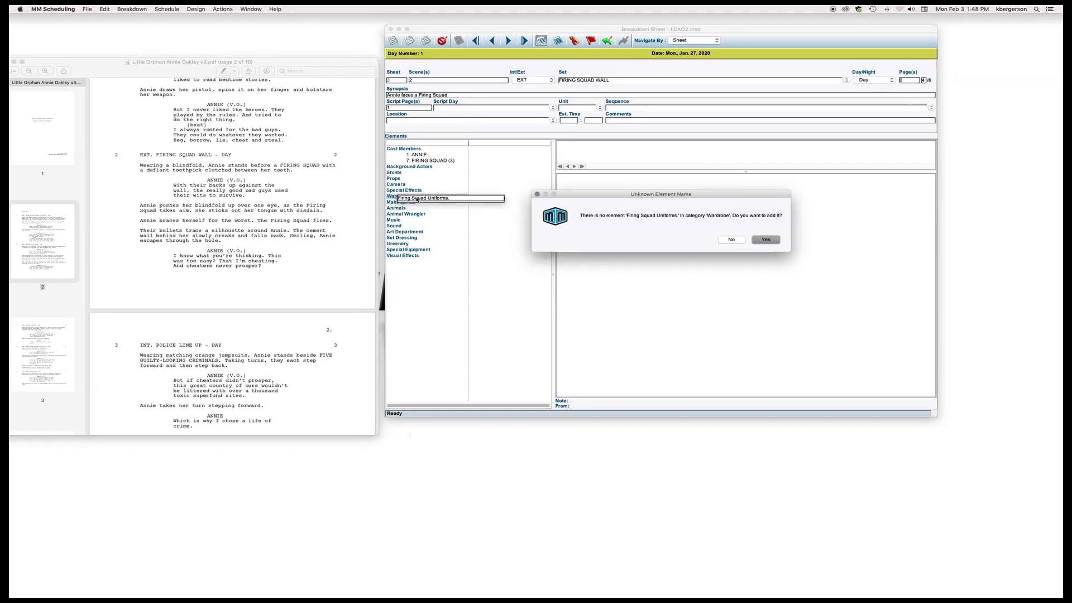
pyautogui.click(765, 240)
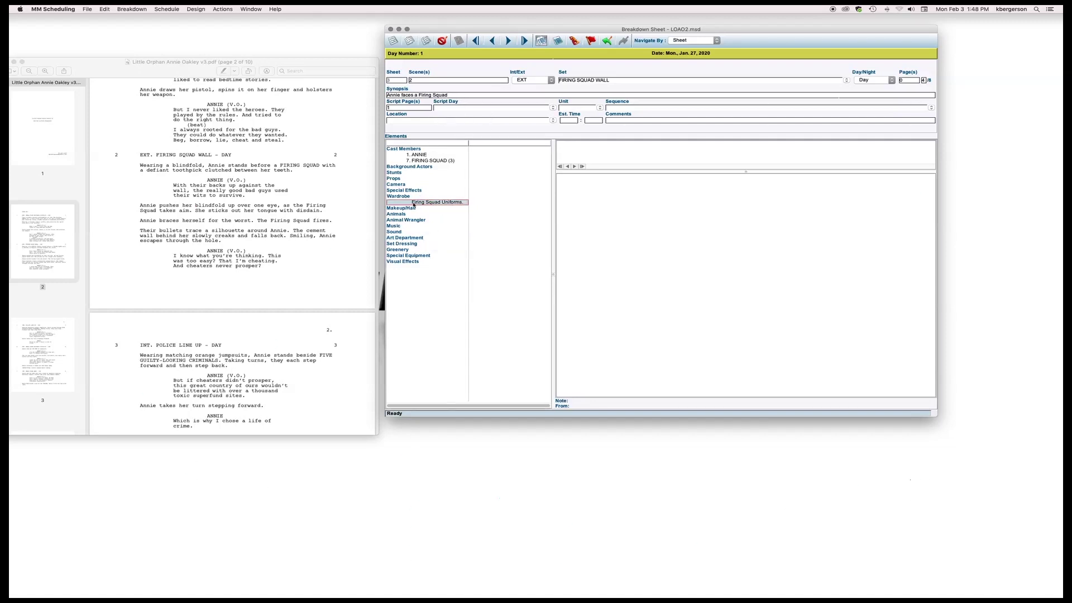
pyautogui.moveTo(407, 204); pyautogui.dragTo(436, 226)
pyautogui.scroll(-3, 299, 338)
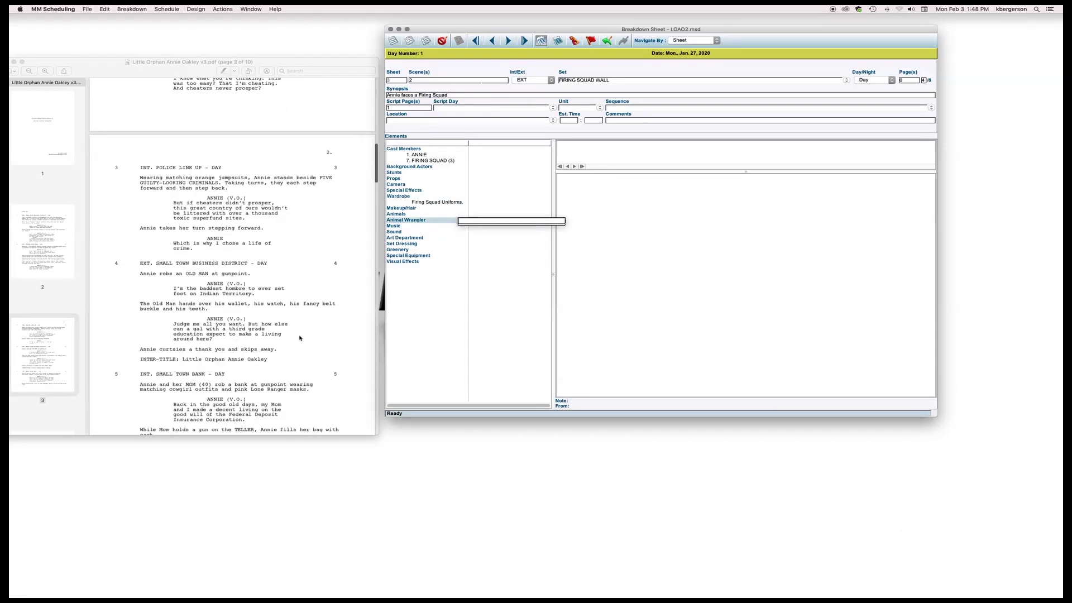
# Go to the Police Line Up sheet and uncheck ANNIE in its cast checklist.
pyautogui.click(508, 41)
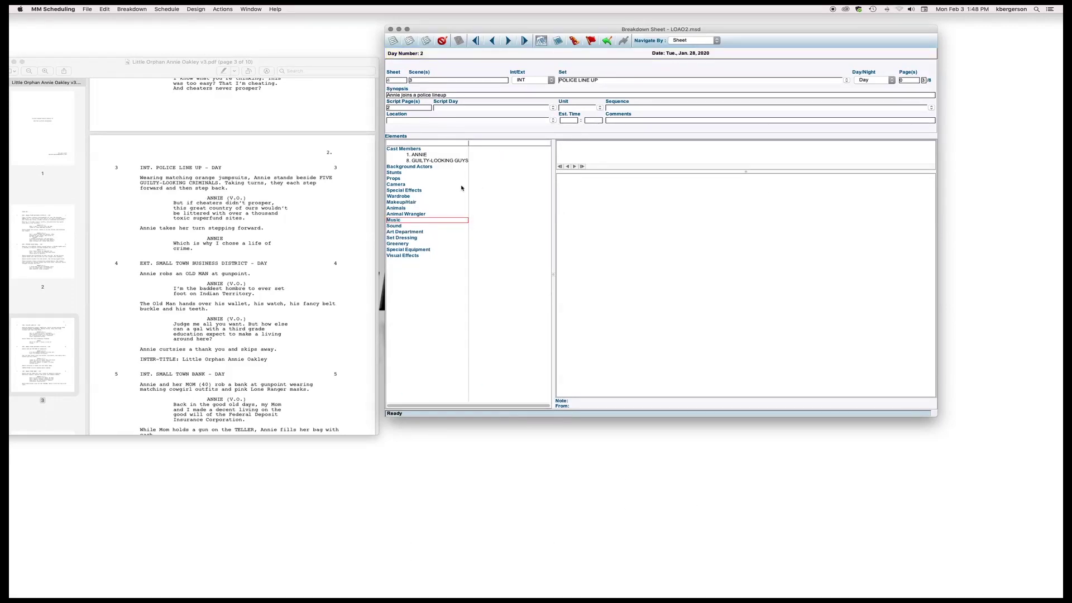
pyautogui.click(414, 161)
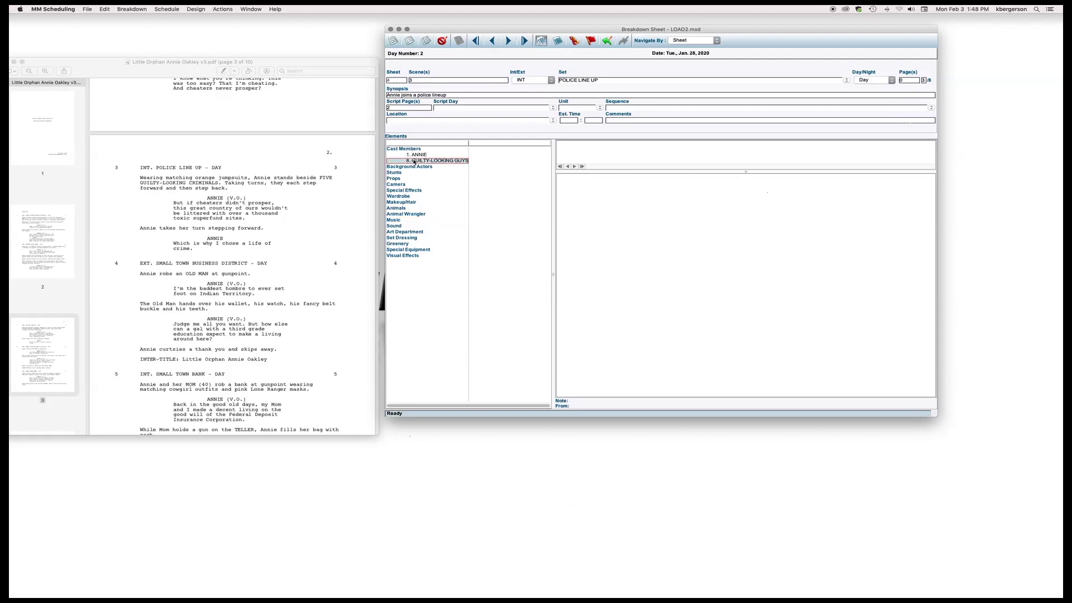
pyautogui.doubleClick(413, 149)
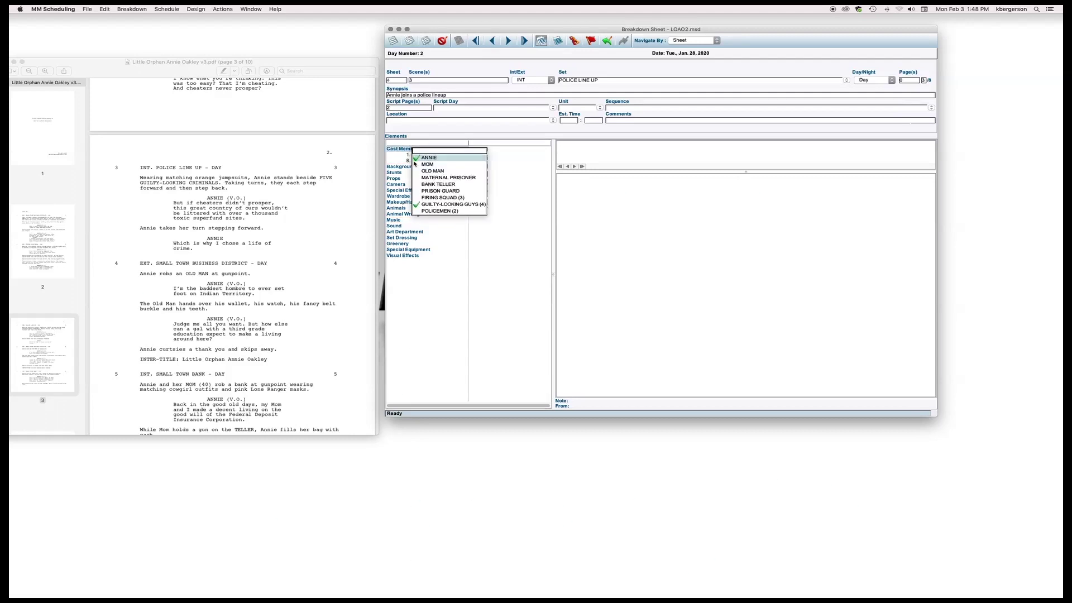
pyautogui.click(417, 158)
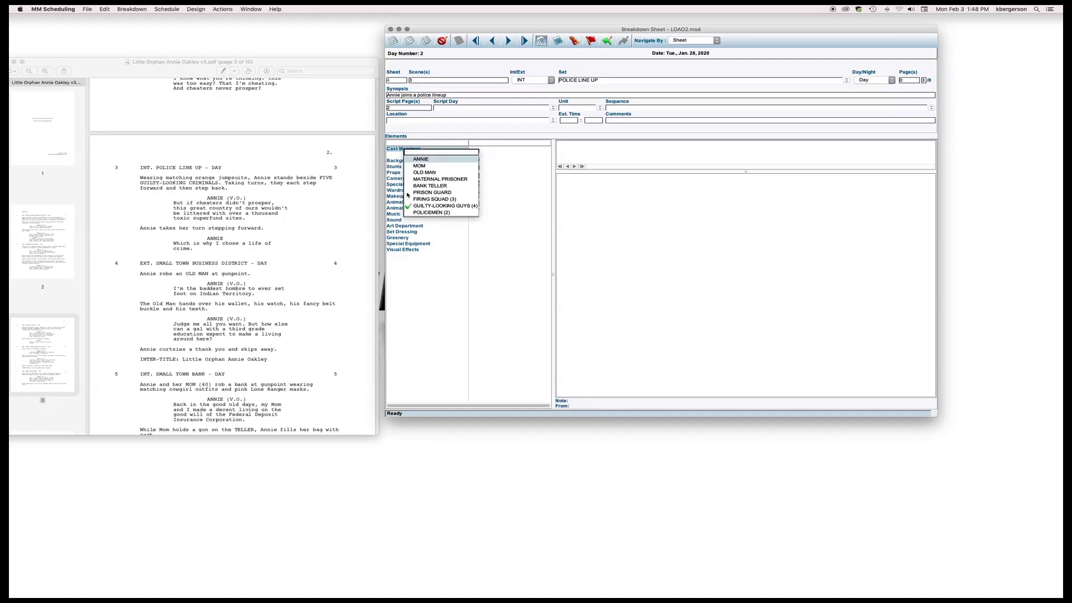
pyautogui.click(454, 235)
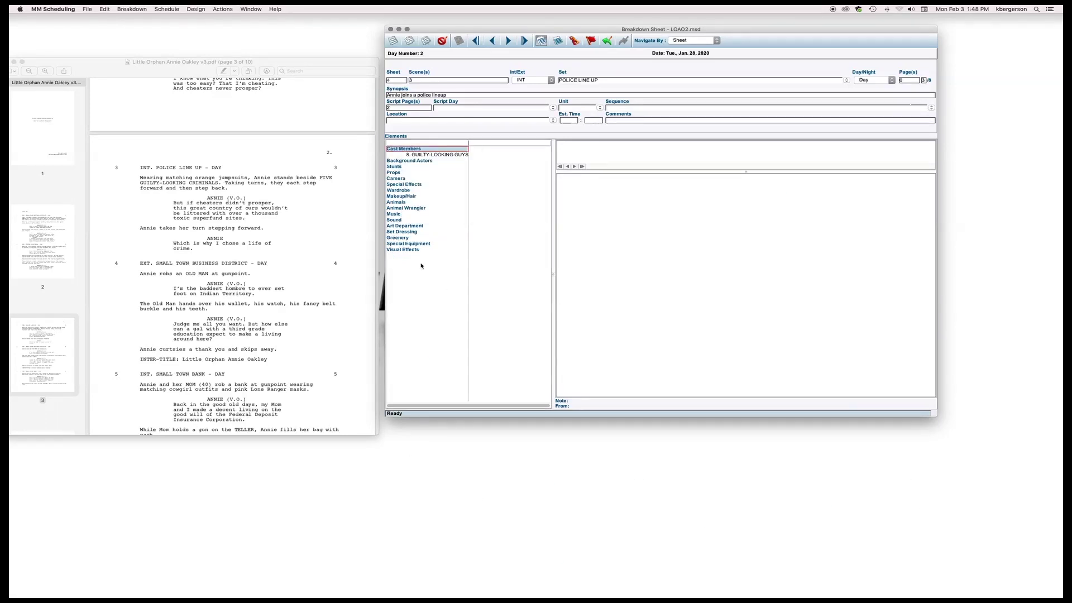
# Re-check ANNIE so the cast is ANNIE and GUILTY-LOOKING GUYS, then advance to the scene 4 sheet.
pyautogui.click(407, 151)
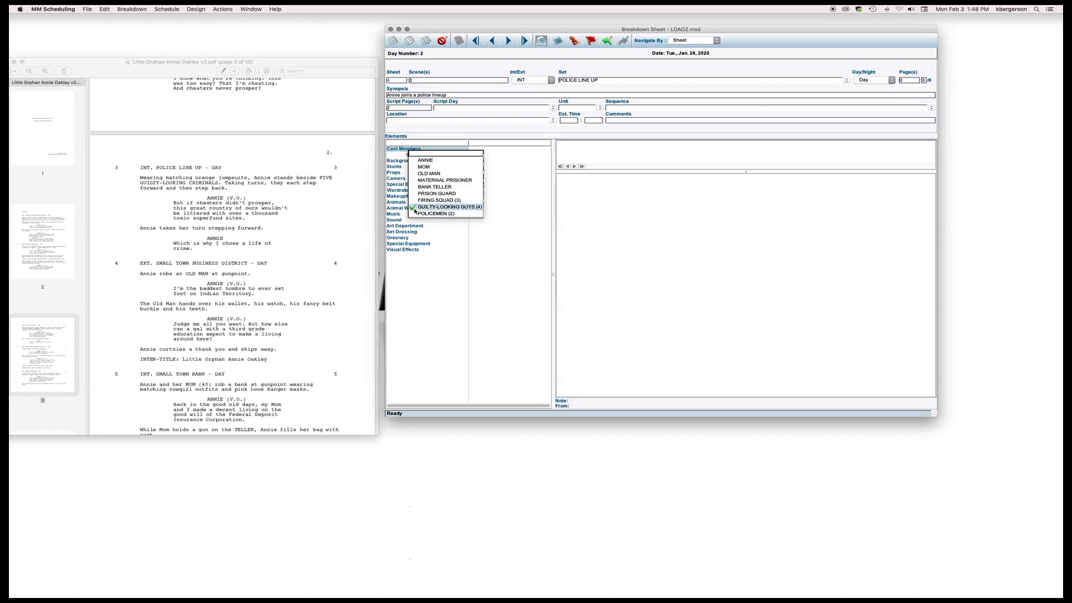
pyautogui.click(414, 208)
pyautogui.click(430, 246)
pyautogui.click(414, 149)
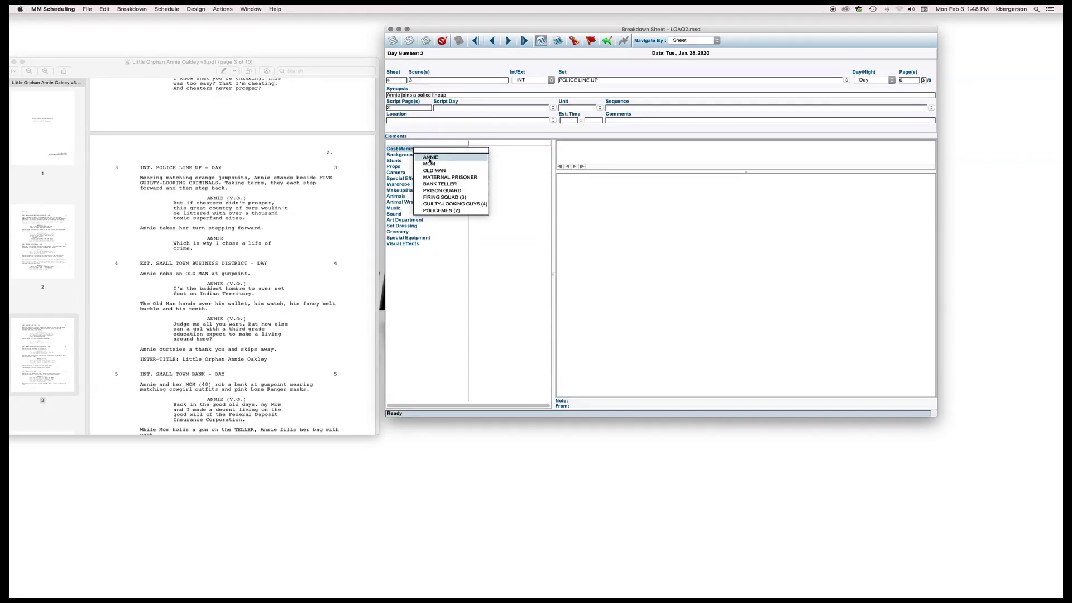
pyautogui.click(430, 158)
pyautogui.click(406, 152)
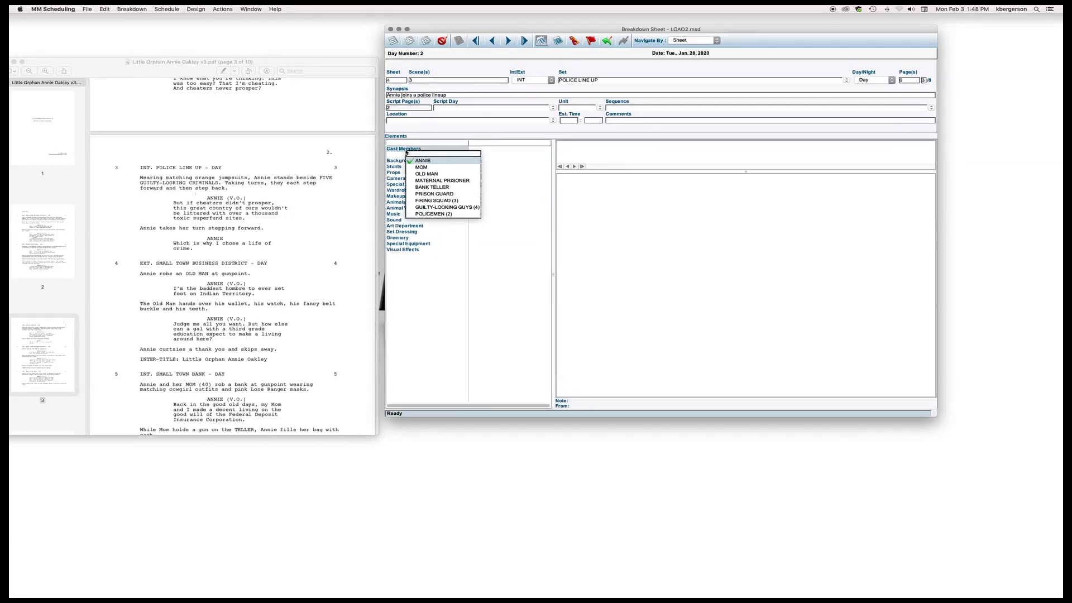
pyautogui.click(410, 208)
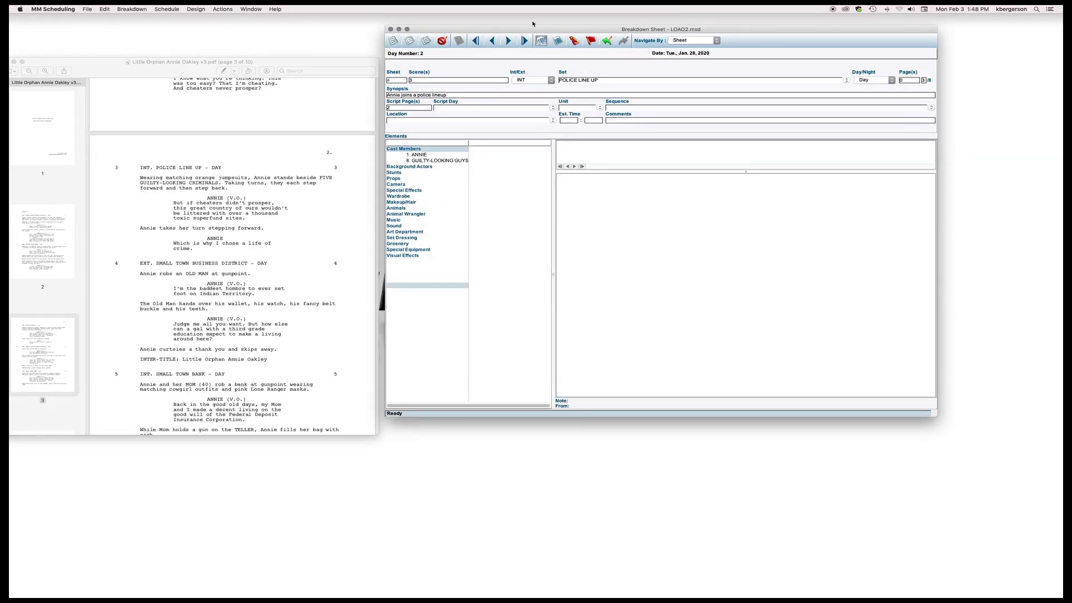
pyautogui.click(509, 41)
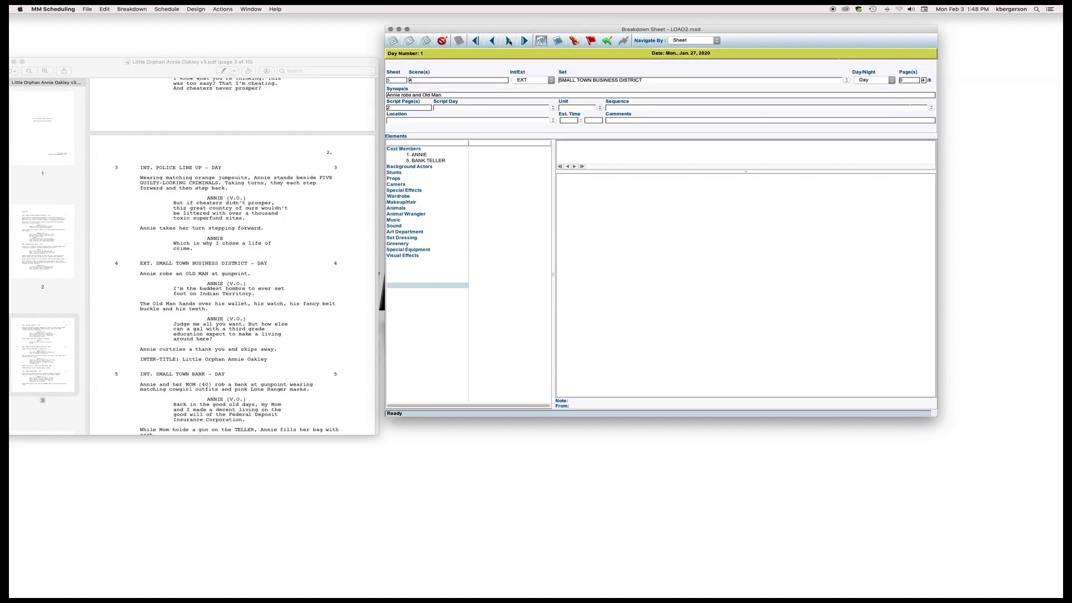
pyautogui.scroll(-5, 223, 230)
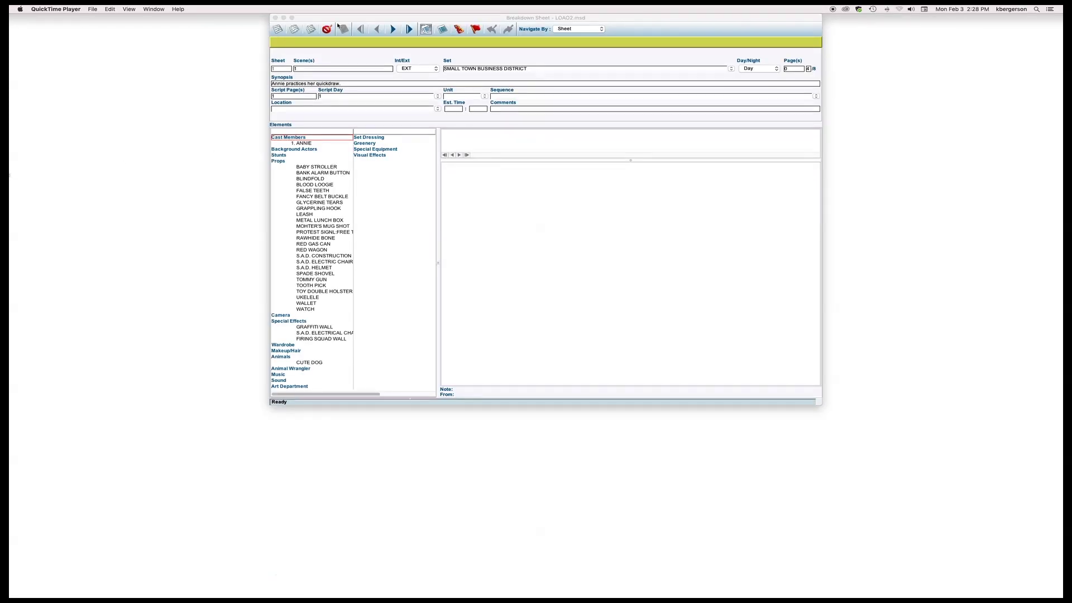
# Open Breakdown > Element Manager and uncheck Locked for ANNIE and MOM.
pyautogui.click(497, 15)
pyautogui.click(131, 8)
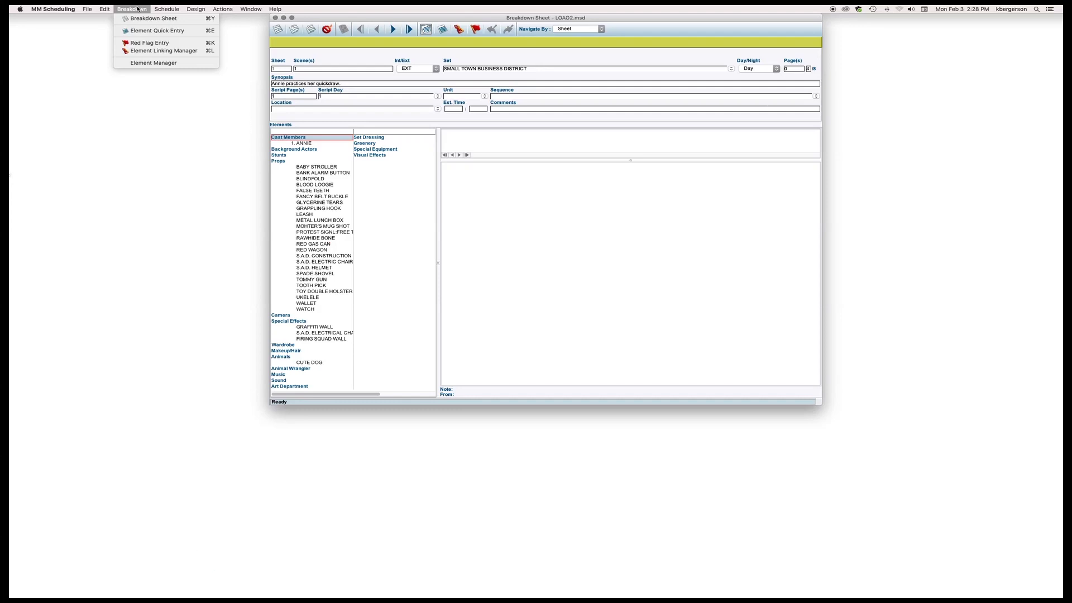
pyautogui.click(149, 63)
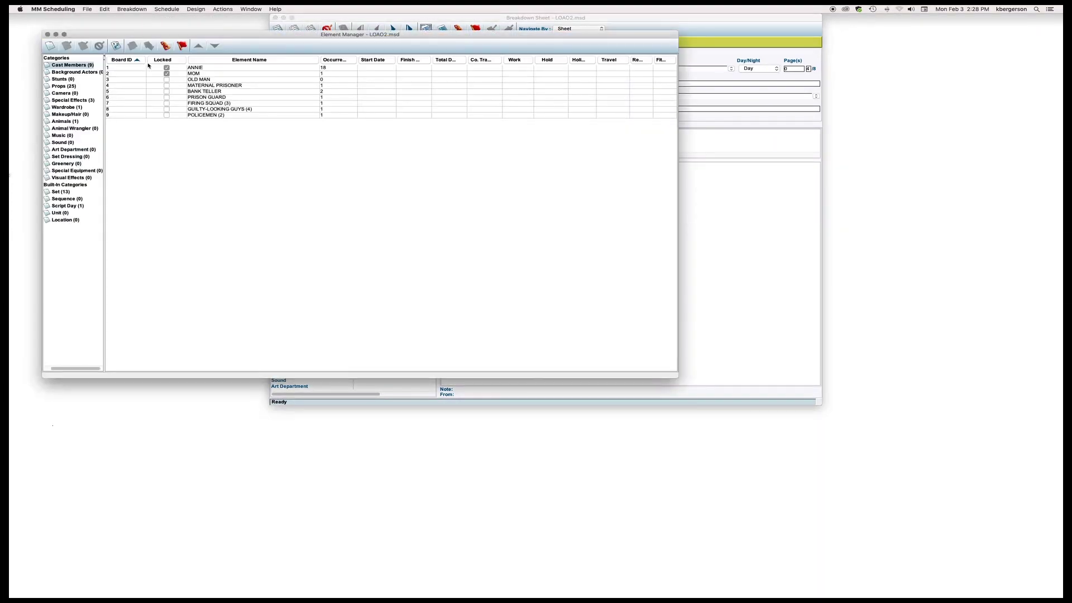
pyautogui.click(166, 73)
pyautogui.click(166, 68)
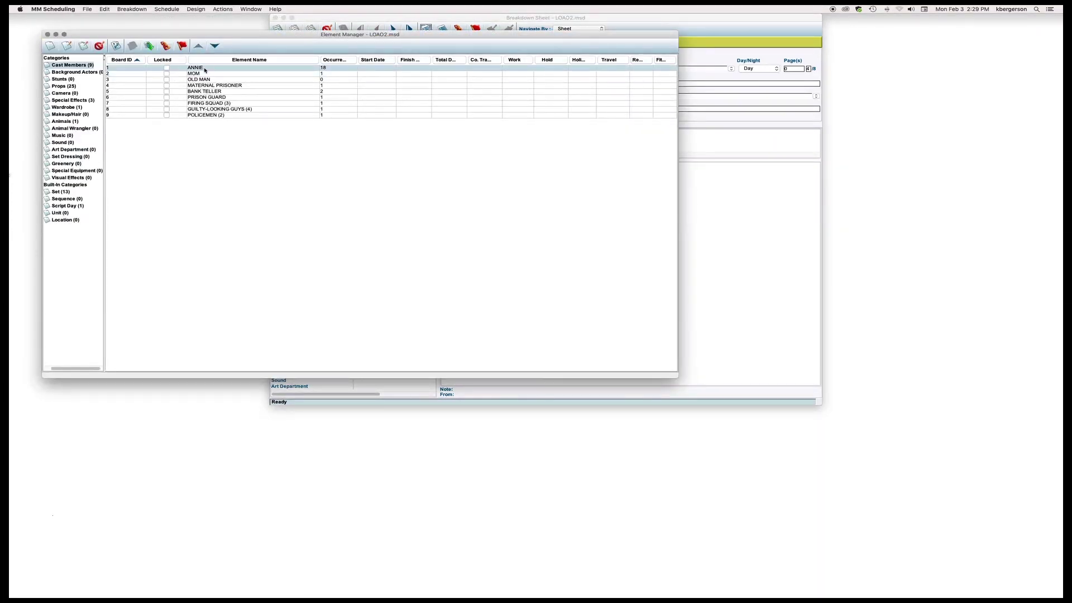
pyautogui.click(204, 74)
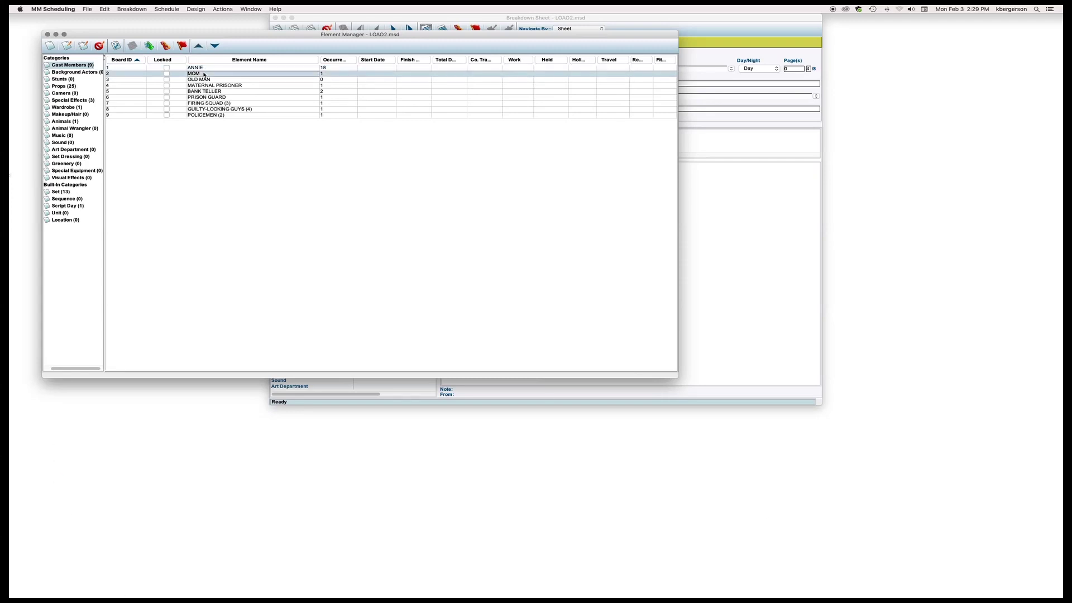
# Review Background Actors, Wardrobe, Makeup/Hair, Animal Wrangler and the 13 Sets, then close the Element Manager.
pyautogui.click(74, 73)
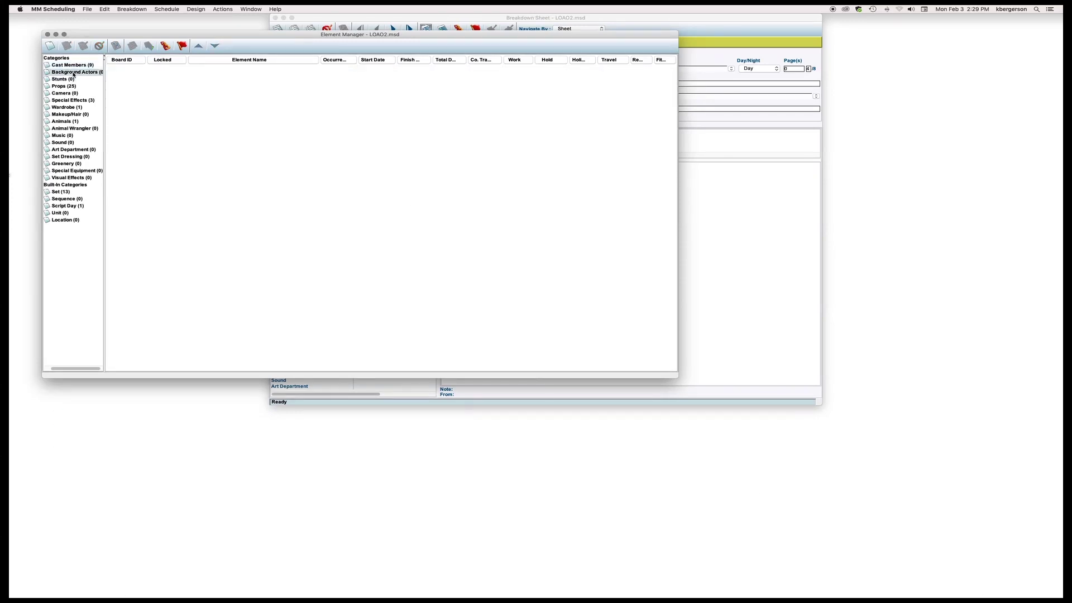
pyautogui.click(66, 108)
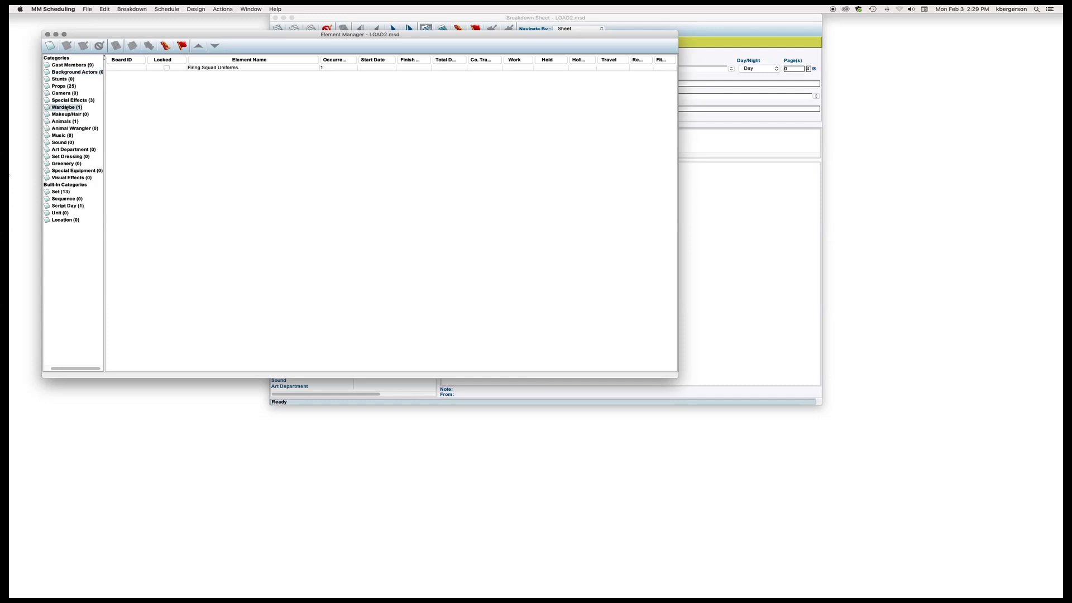
pyautogui.click(66, 114)
pyautogui.click(63, 127)
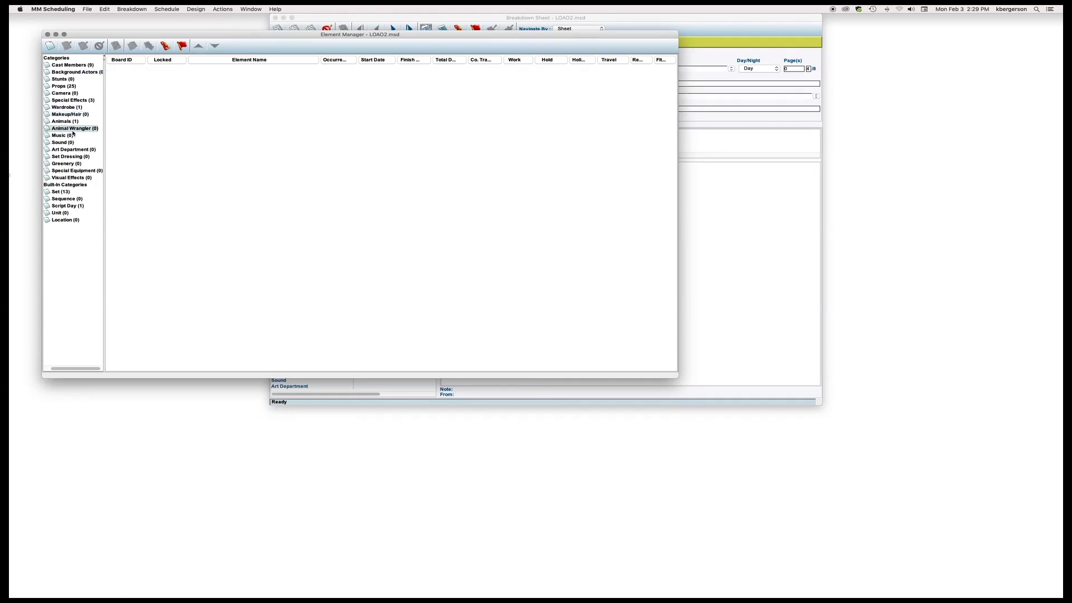
pyautogui.click(62, 192)
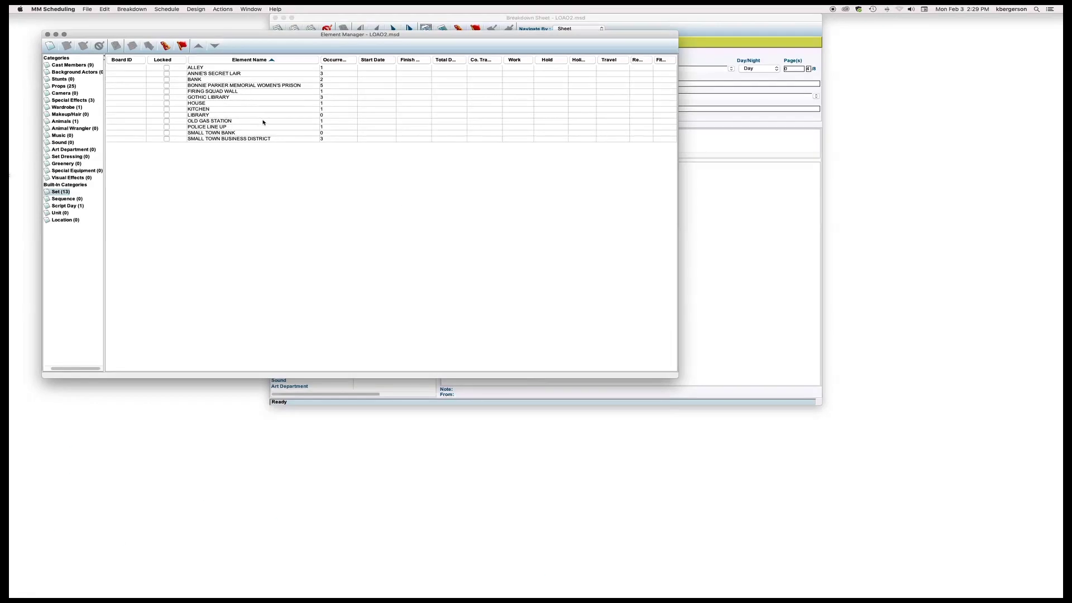
pyautogui.click(47, 35)
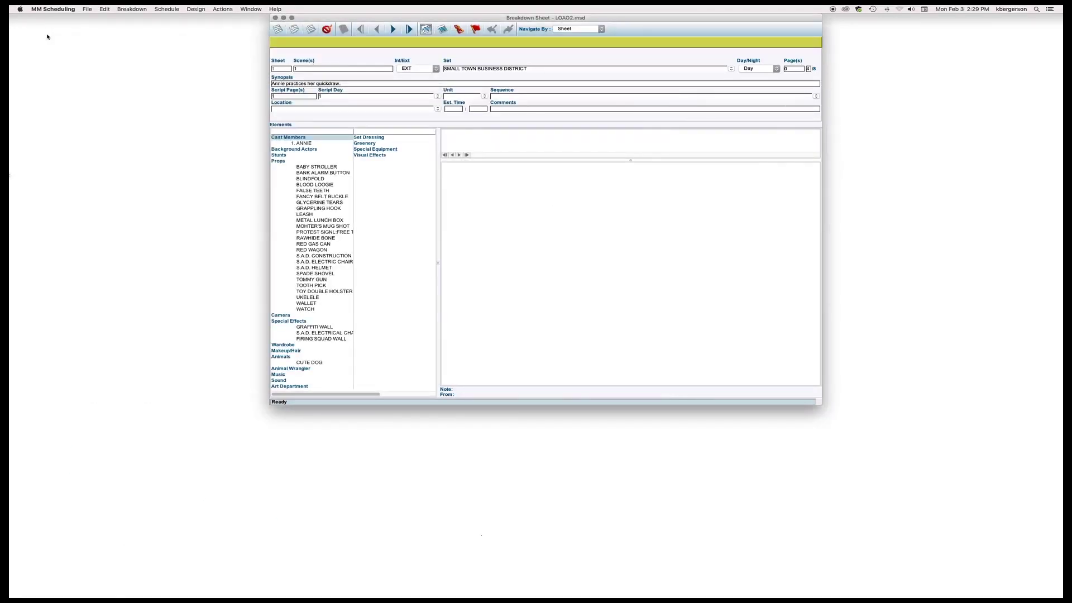
# Open the stripboard and insert a day break after the ALLEY strip (sheet 8).
pyautogui.doubleClick(587, 43)
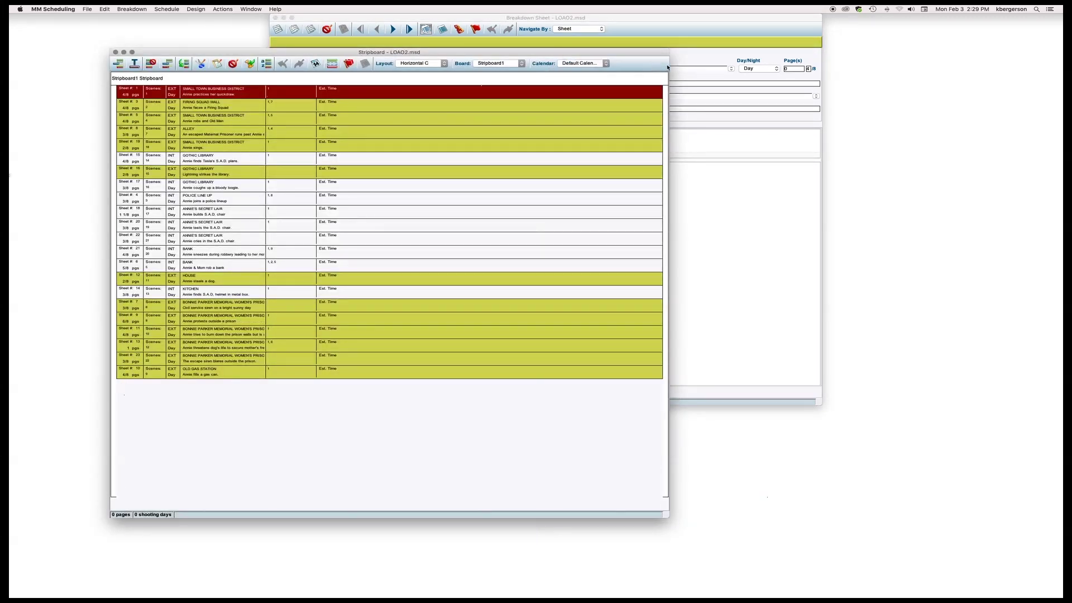
pyautogui.moveTo(603, 52); pyautogui.dragTo(767, 54)
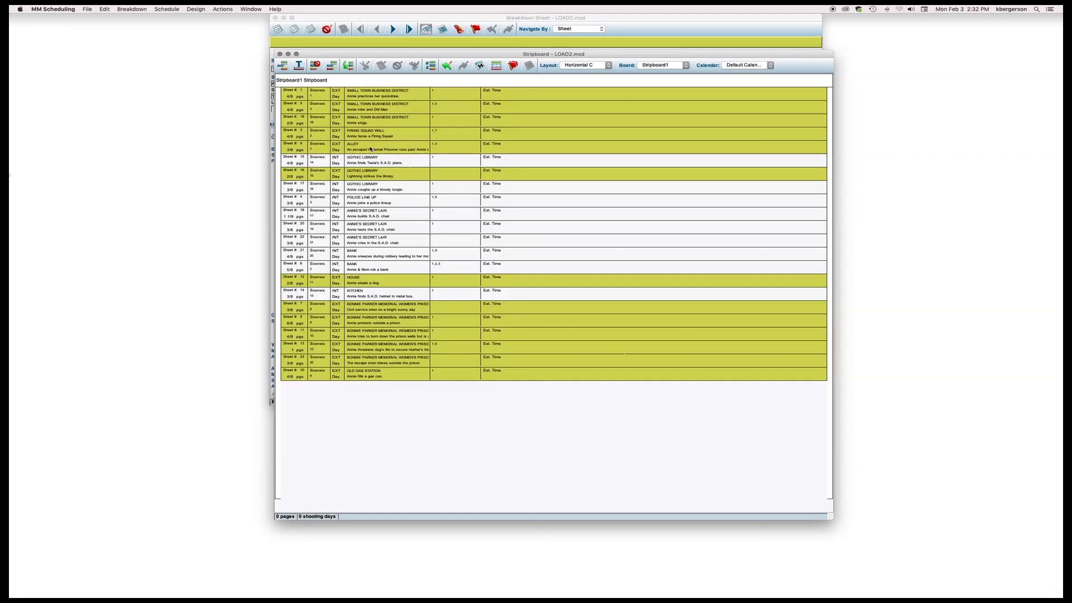
pyautogui.moveTo(352, 177); pyautogui.dragTo(377, 166)
pyautogui.click(377, 149)
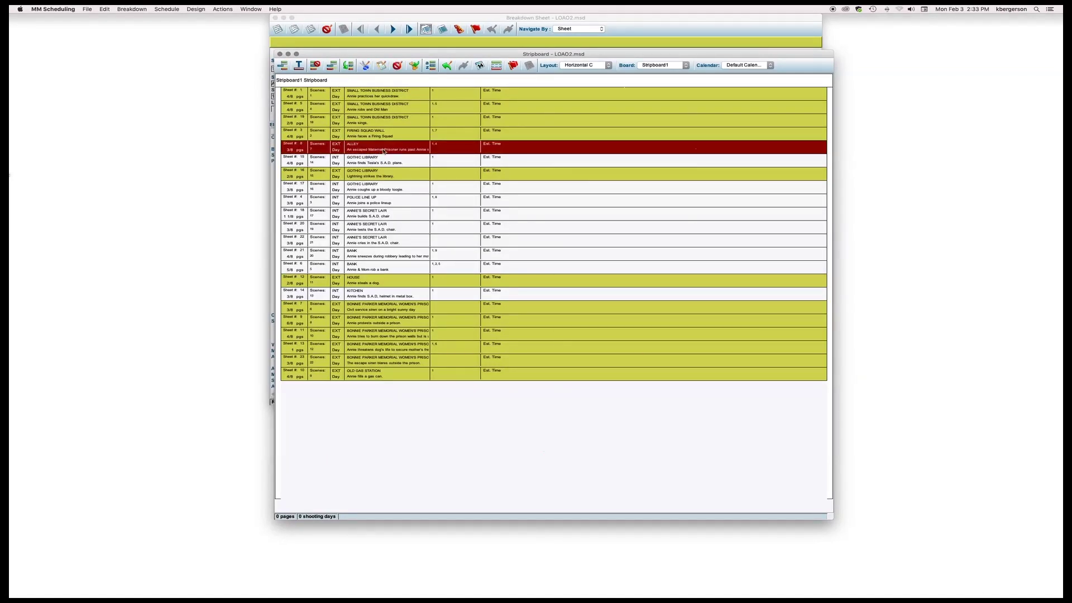
pyautogui.rightClick(384, 151)
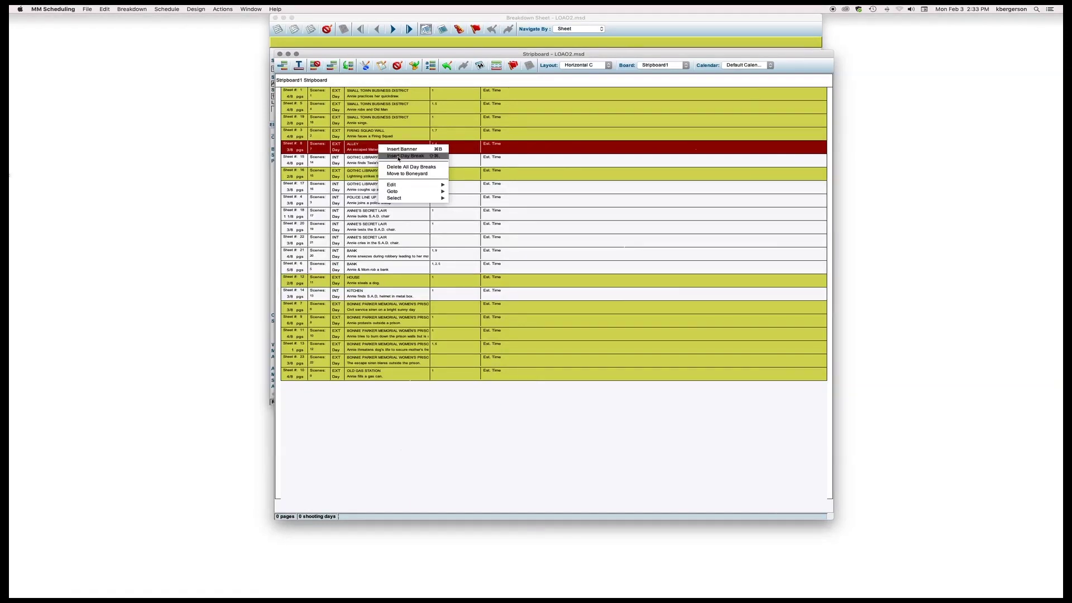
pyautogui.click(399, 156)
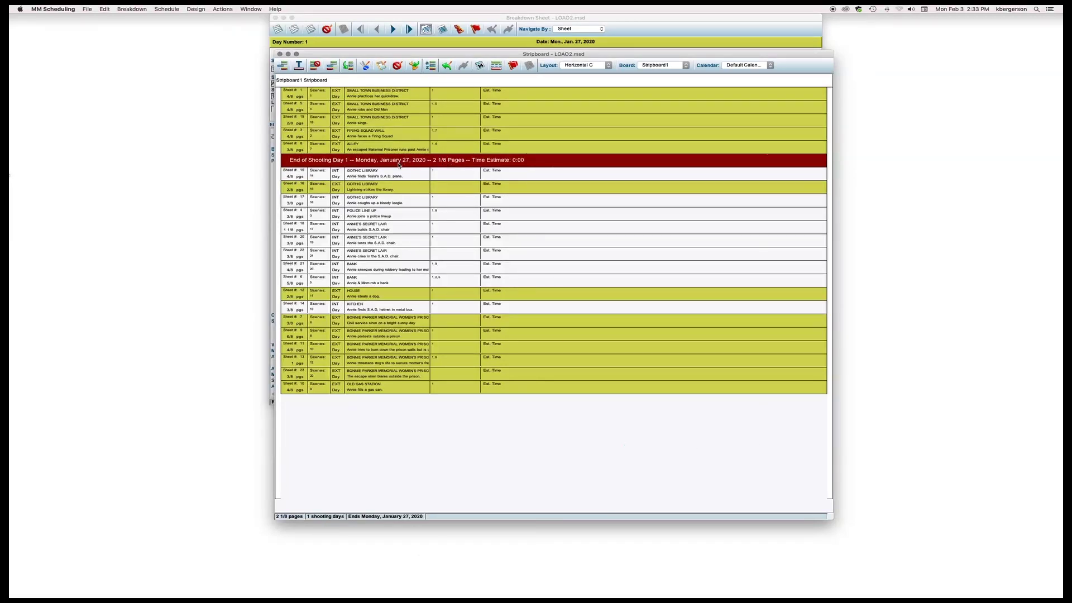
# Drag the End of Shooting Day 1 banner below sheet 22, after the ANNIE'S SECRET LAIR strips.
pyautogui.moveTo(399, 165); pyautogui.dragTo(395, 206)
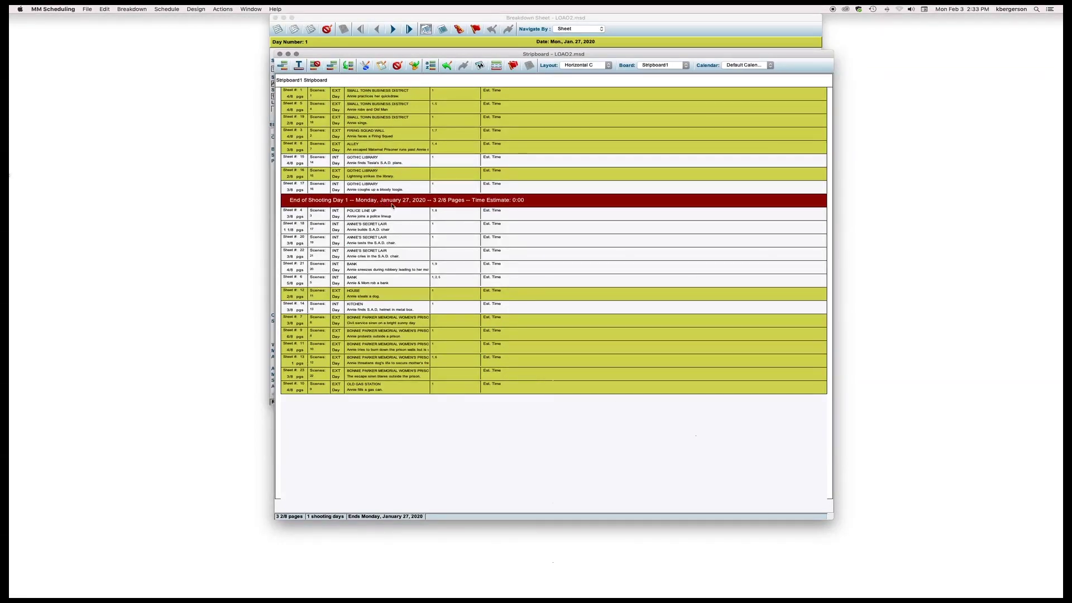
pyautogui.moveTo(391, 206); pyautogui.dragTo(391, 264)
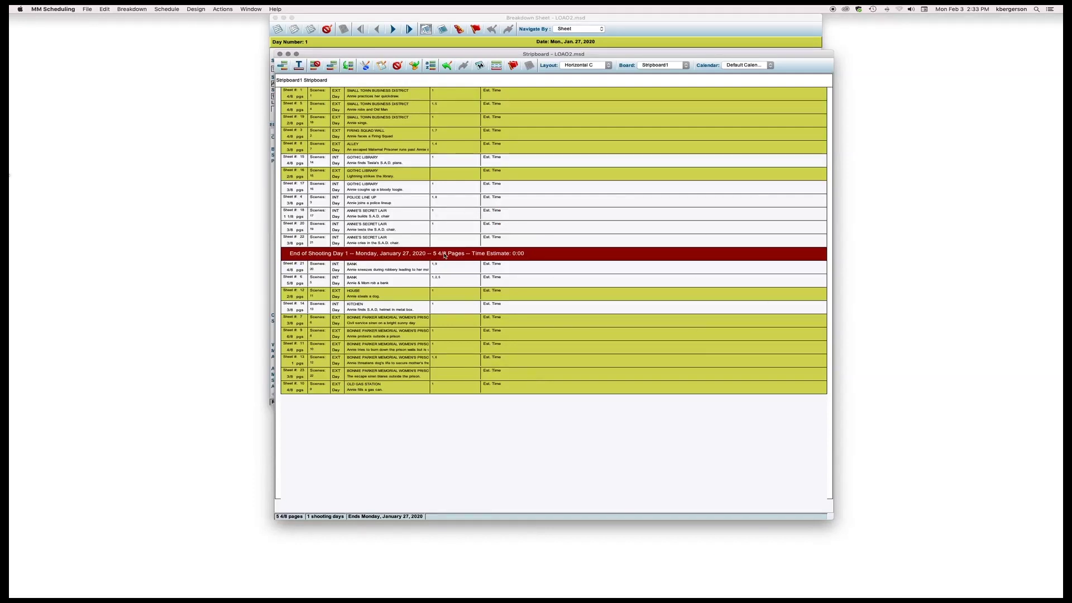
pyautogui.click(388, 163)
# Insert a 'COMPANY MOVE' banner with a one-hour estimate before the GOTHIC LIBRARY strip.
pyautogui.rightClick(388, 163)
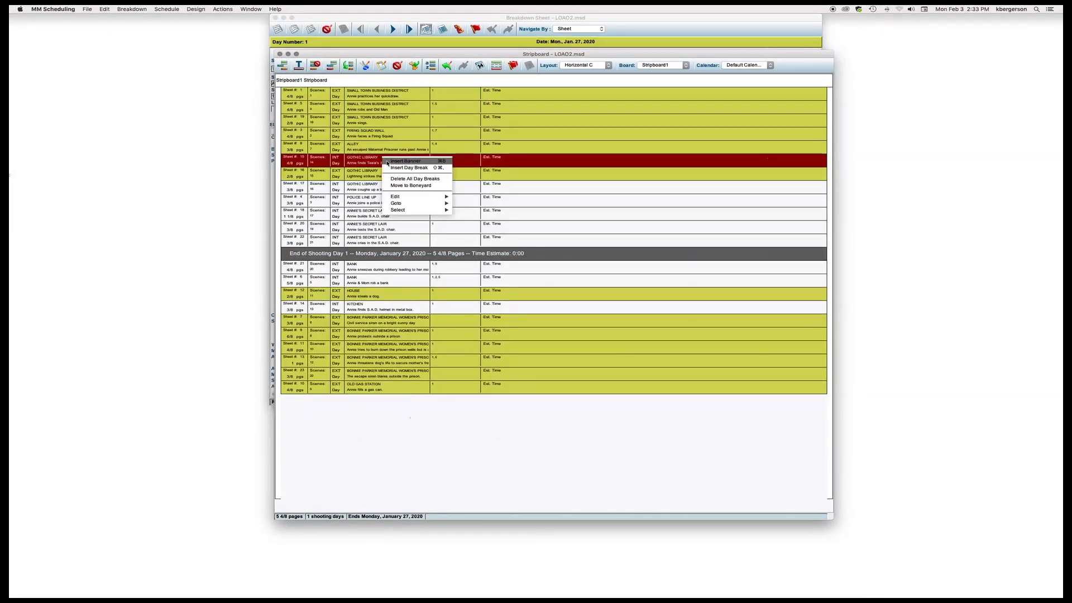
pyautogui.click(404, 161)
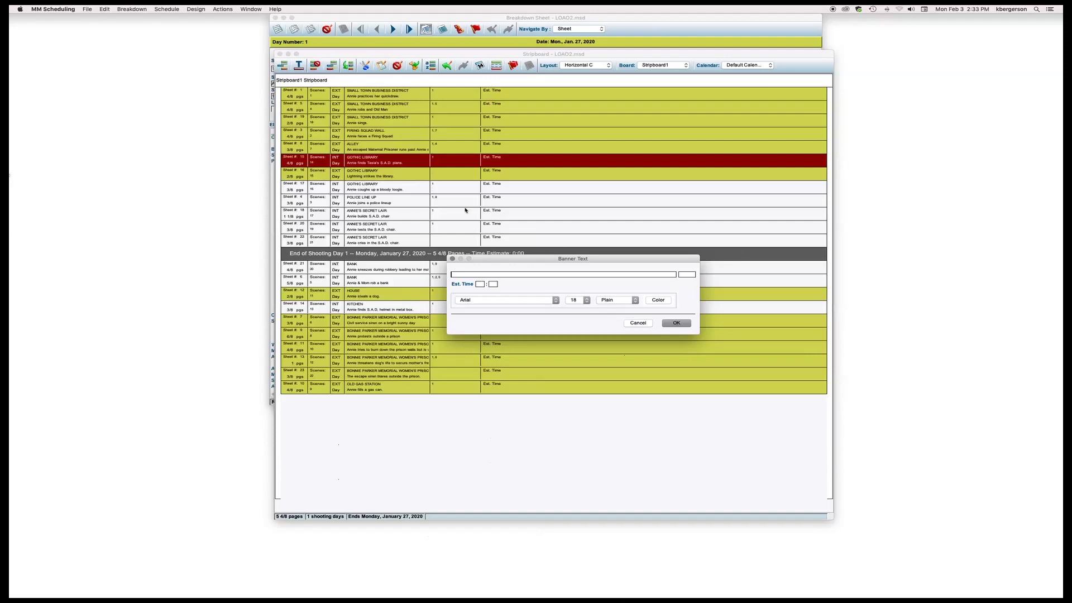
pyautogui.write('COMPANY MOVE')
pyautogui.click(492, 283)
pyautogui.click(676, 323)
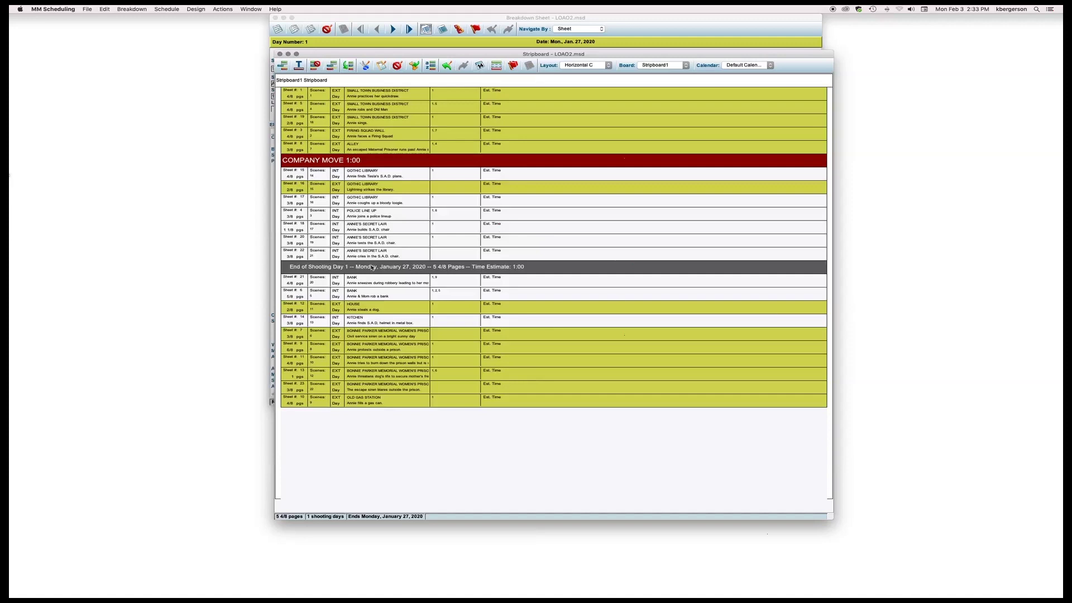
# Insert a 'COMPANY :30' banner with a 30-minute estimate before the POLICE LINE UP strip.
pyautogui.click(387, 213)
pyautogui.rightClick(388, 213)
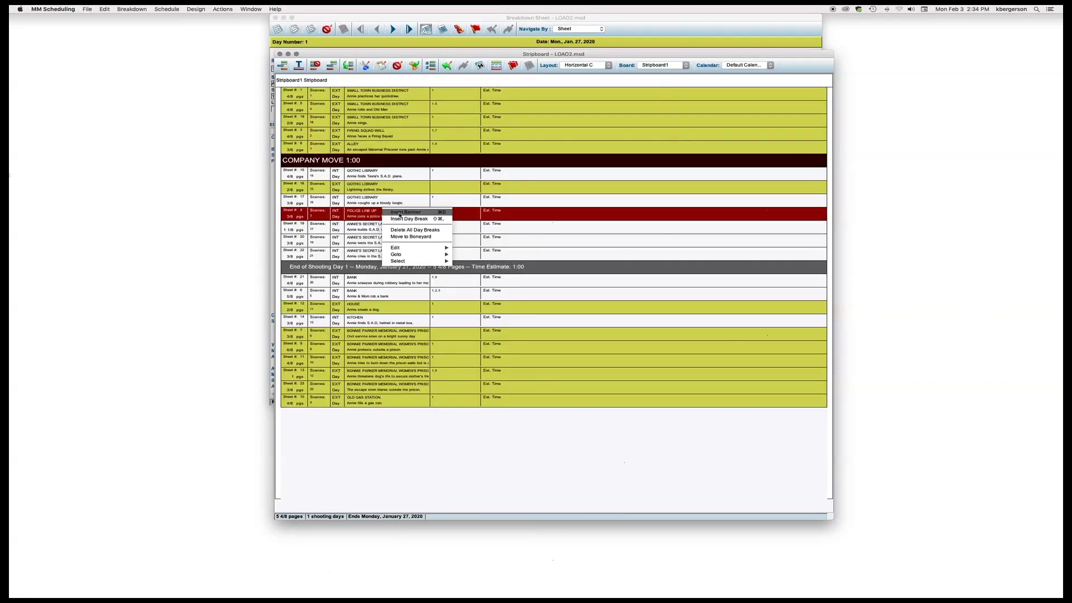
pyautogui.click(399, 213)
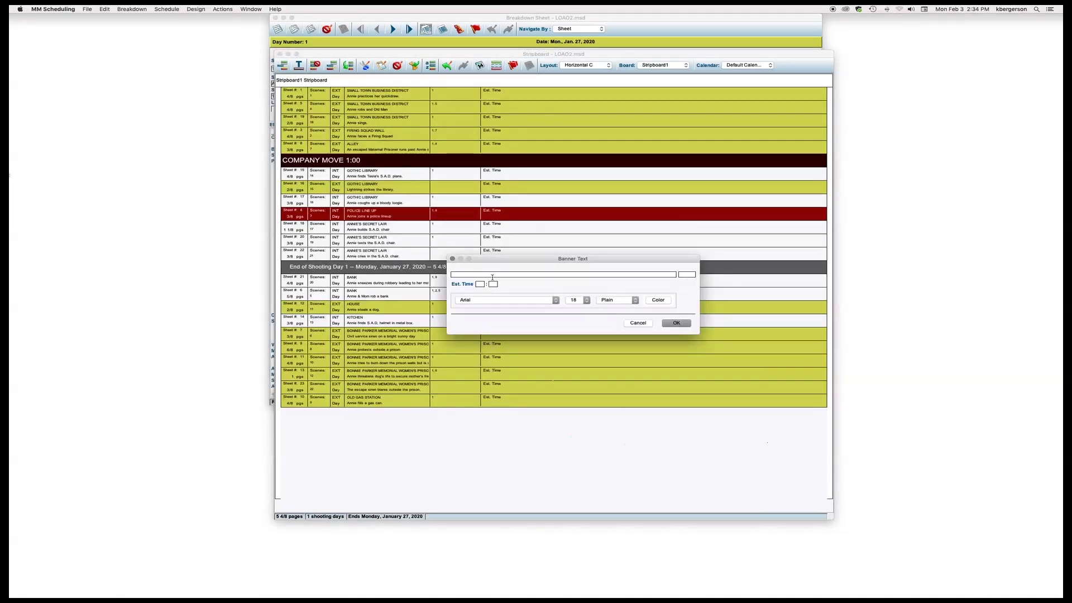
pyautogui.write('COMPAN')
pyautogui.write('30')
pyautogui.click(676, 324)
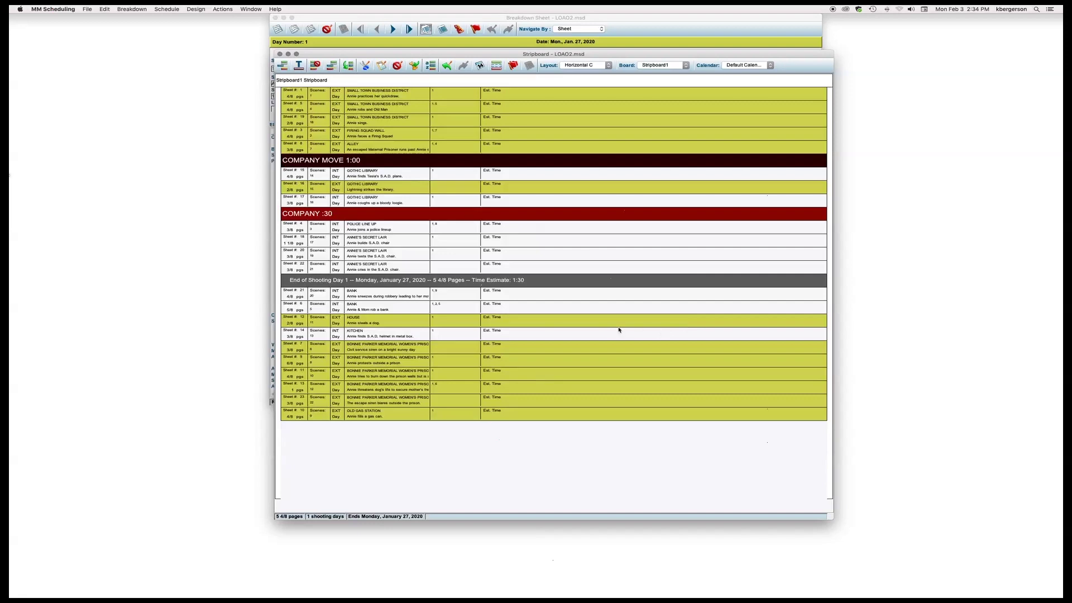